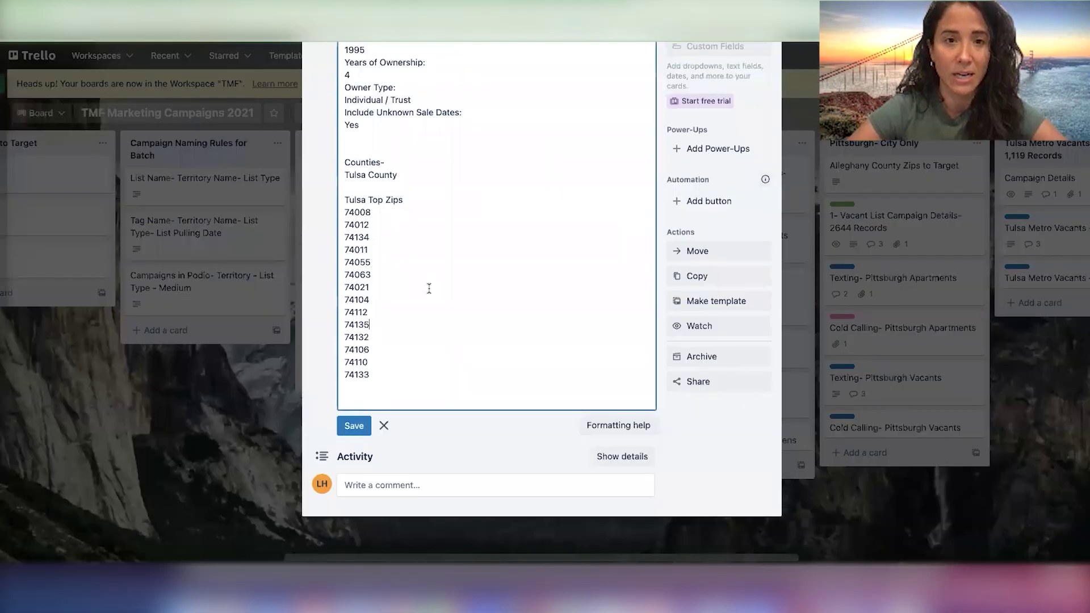
Copy zip codes 74008, 74012, 74134, 74011 and 74055 from the Tulsa Metro card's description.
scroll(427, 289, up, 3)
scroll(428, 289, up, 3)
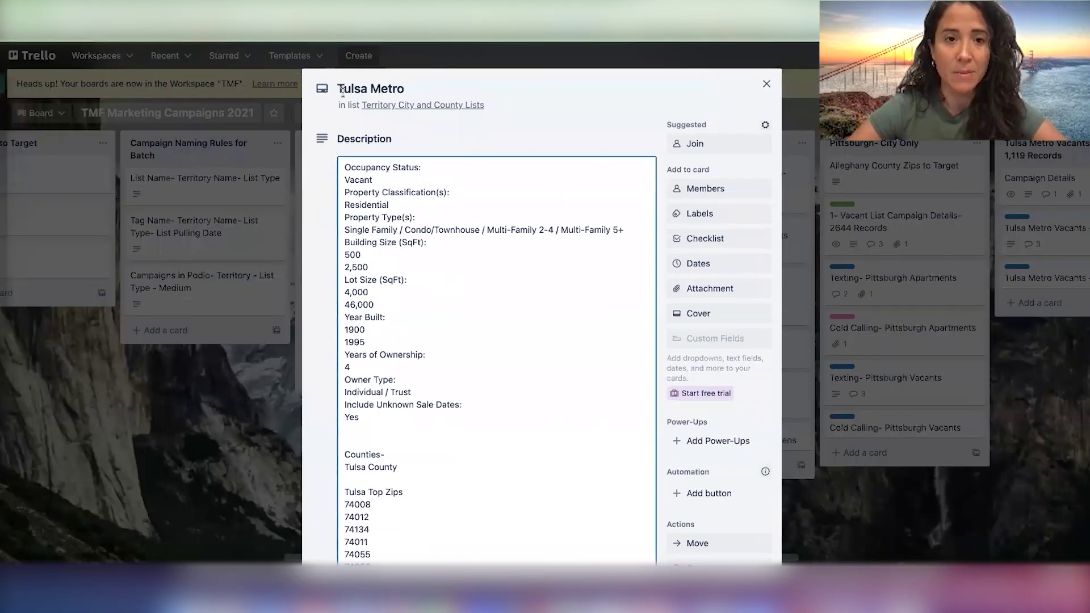
scroll(367, 327, down, 2)
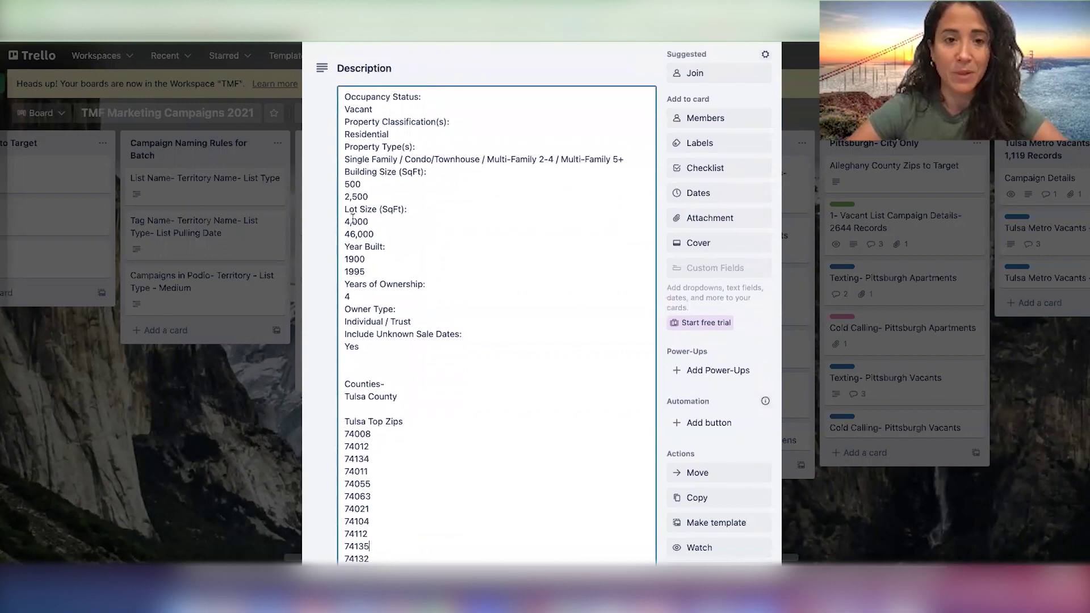
scroll(355, 316, down, 4)
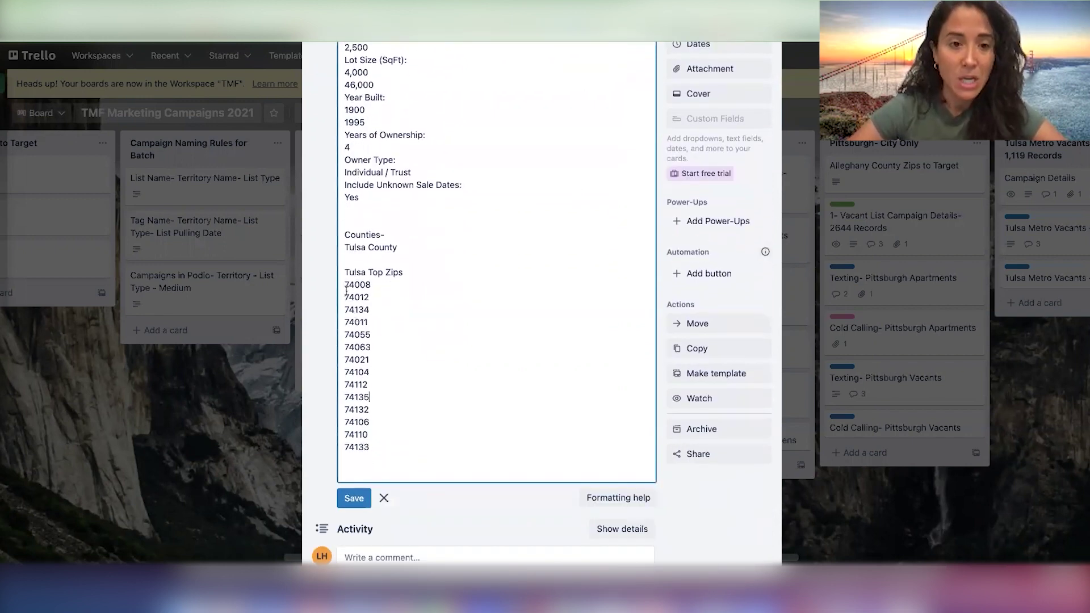
mouse_move(344, 284)
mouse_down()
mouse_move(366, 289)
mouse_move(375, 328)
mouse_move(364, 334)
mouse_move(341, 284)
mouse_up()
key(ctrl+c)
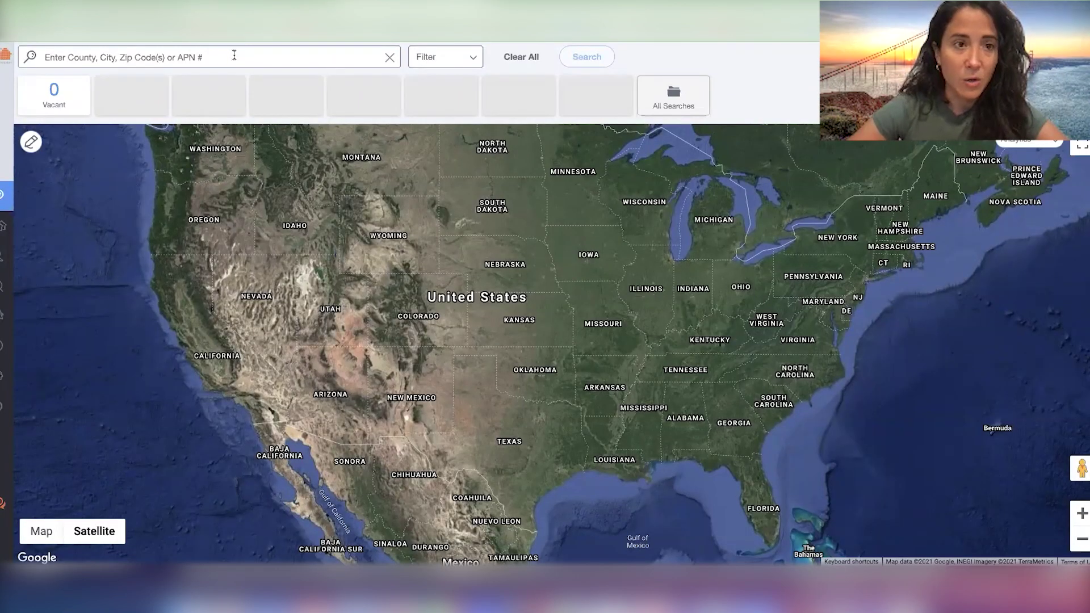
Switch to the property search site and search the five copied Oklahoma zip codes 74008, 74012, 74134, 74011 and 74055.
click(234, 56)
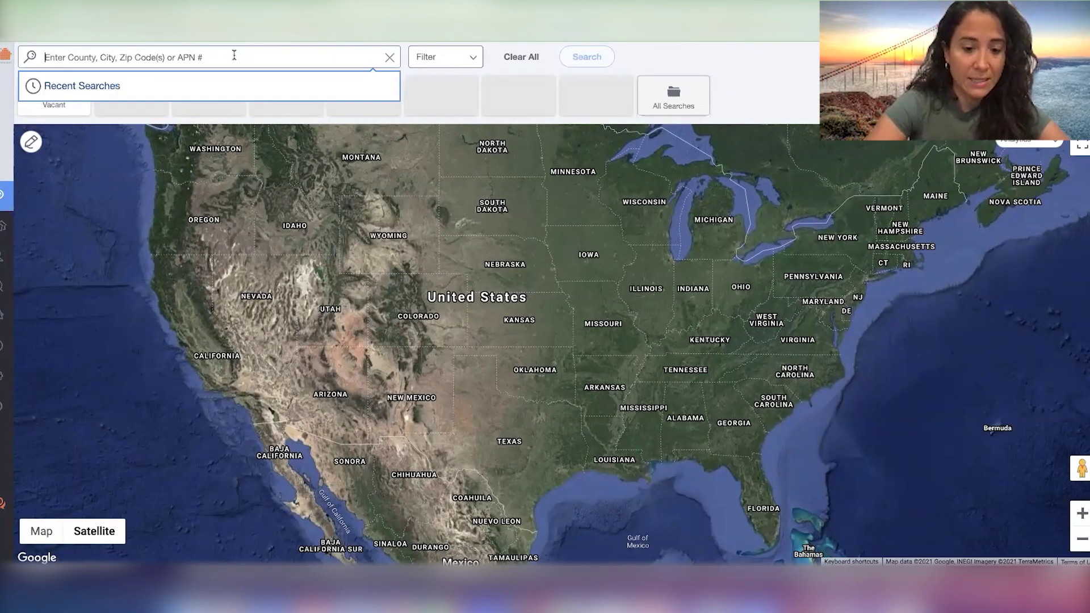
key(ctrl+v)
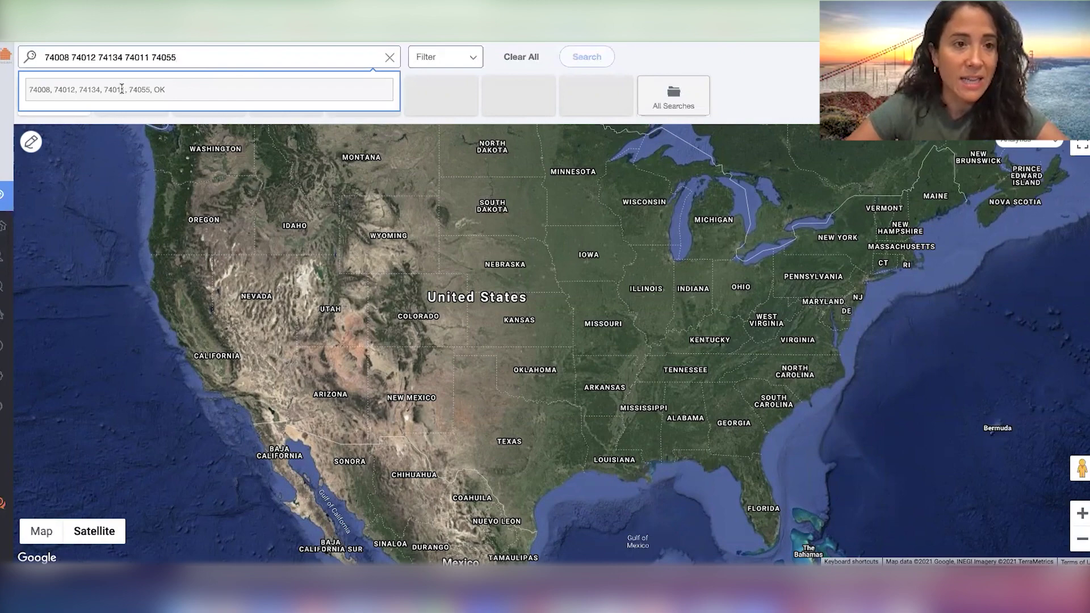
click(121, 89)
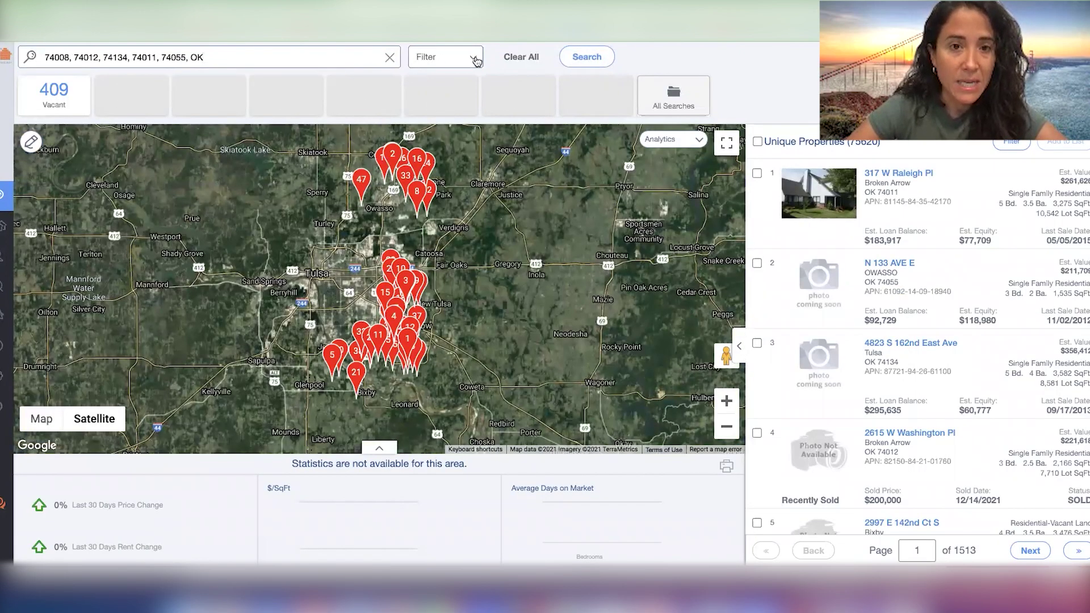
Set the Owner Occupied filter to No and look through the quick list choices without choosing one.
click(475, 60)
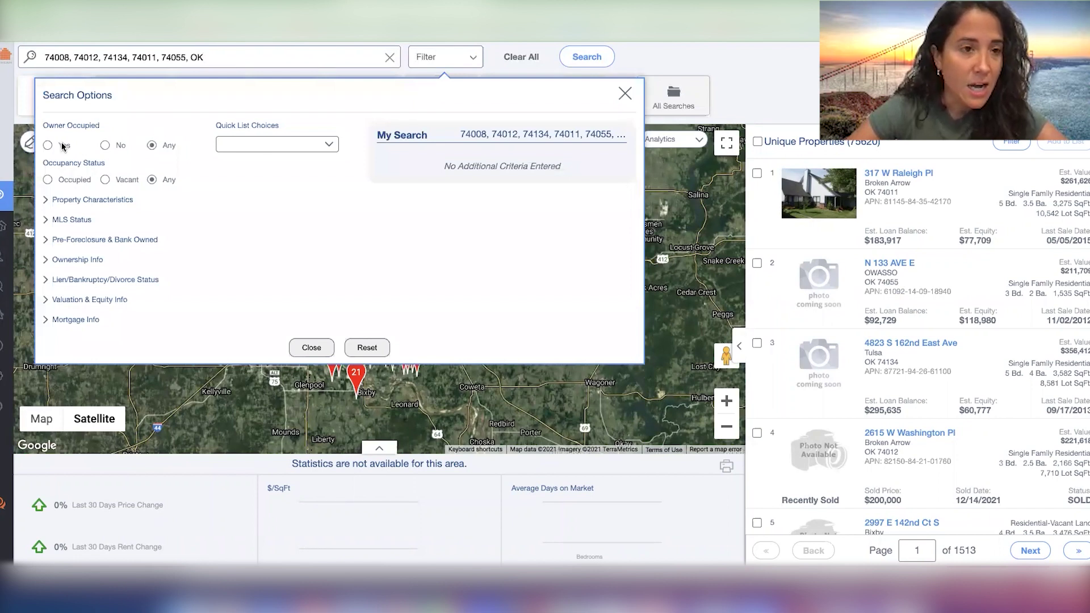
click(104, 145)
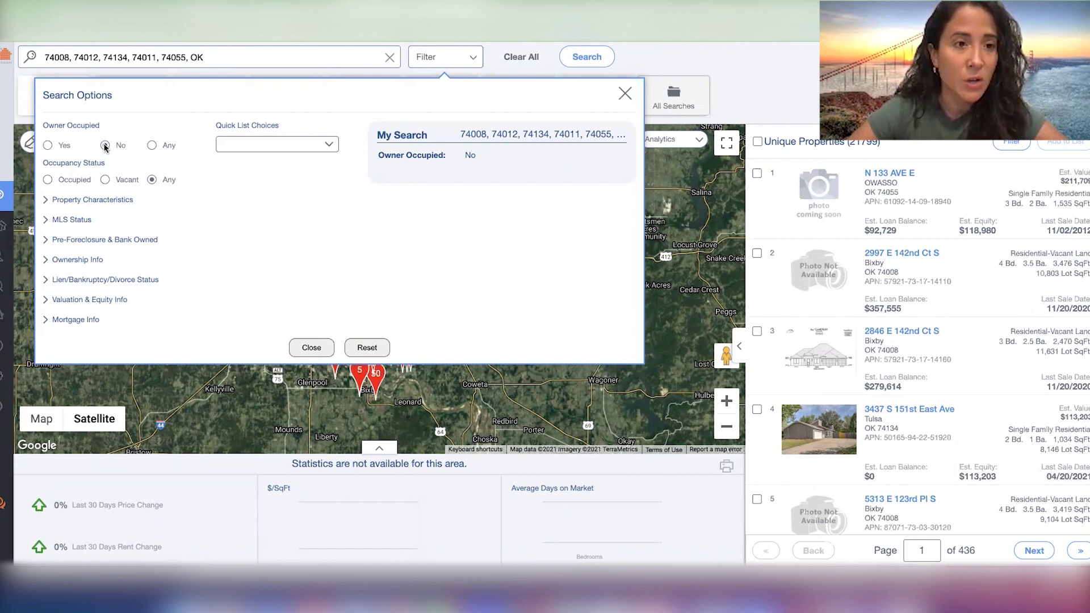
click(306, 153)
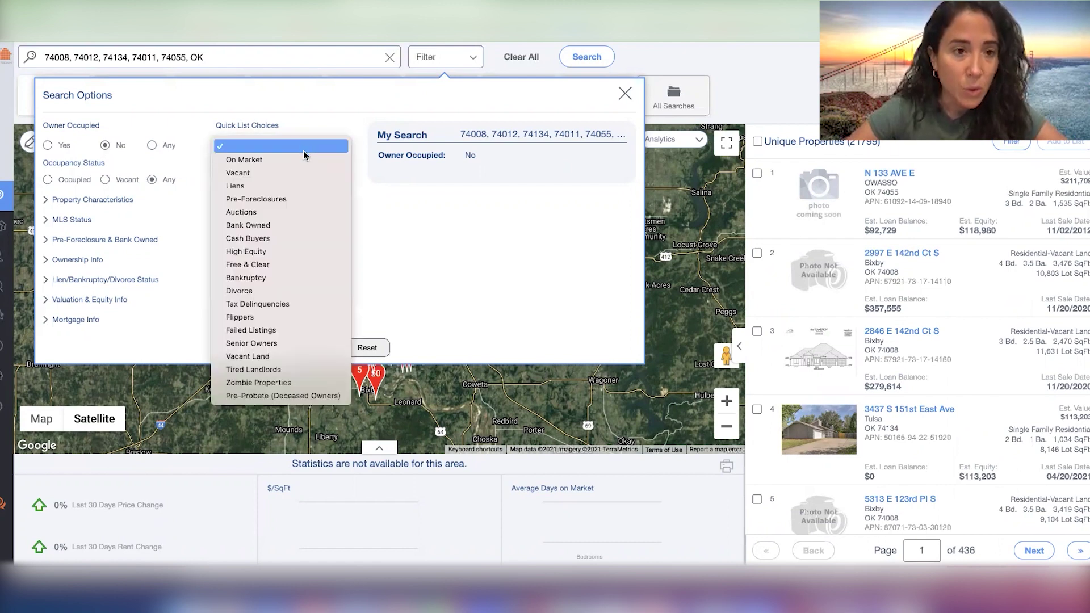
click(199, 172)
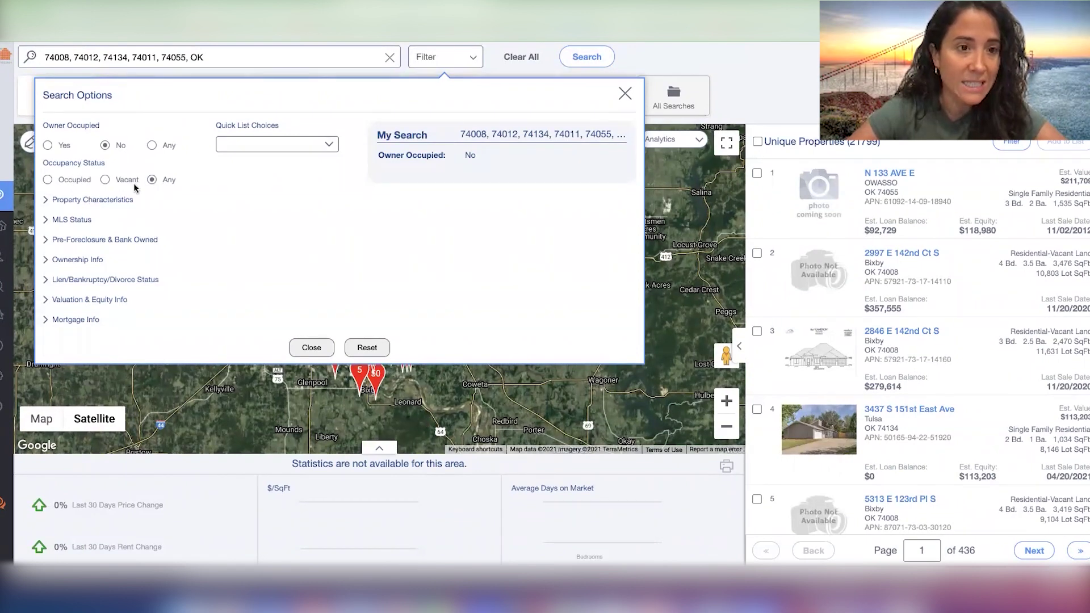
Restrict the property classification to Residential and the property type to Single Family.
click(107, 200)
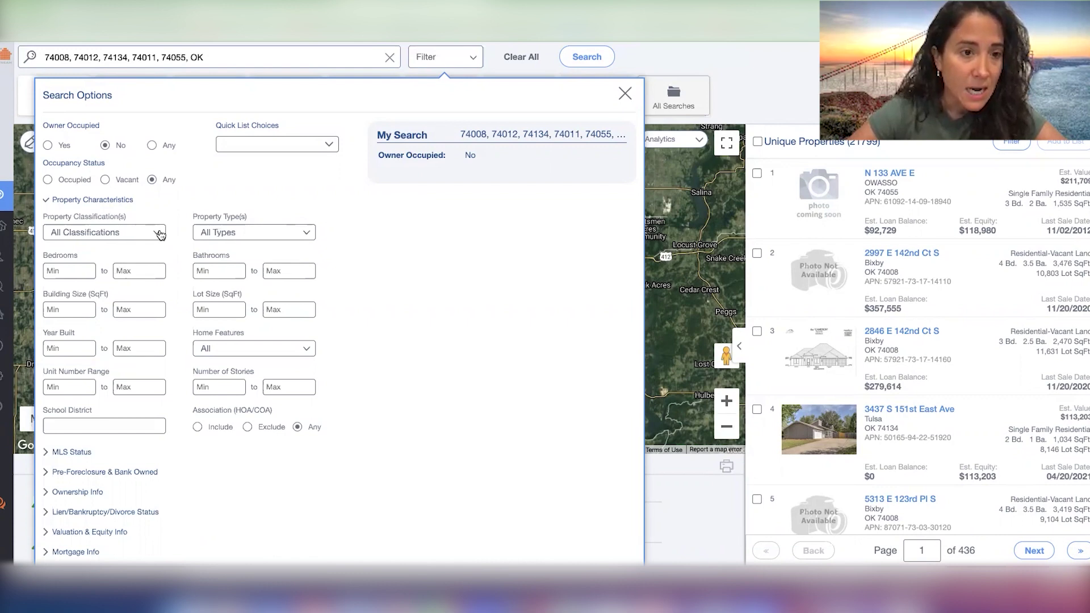
click(164, 234)
click(145, 209)
click(123, 235)
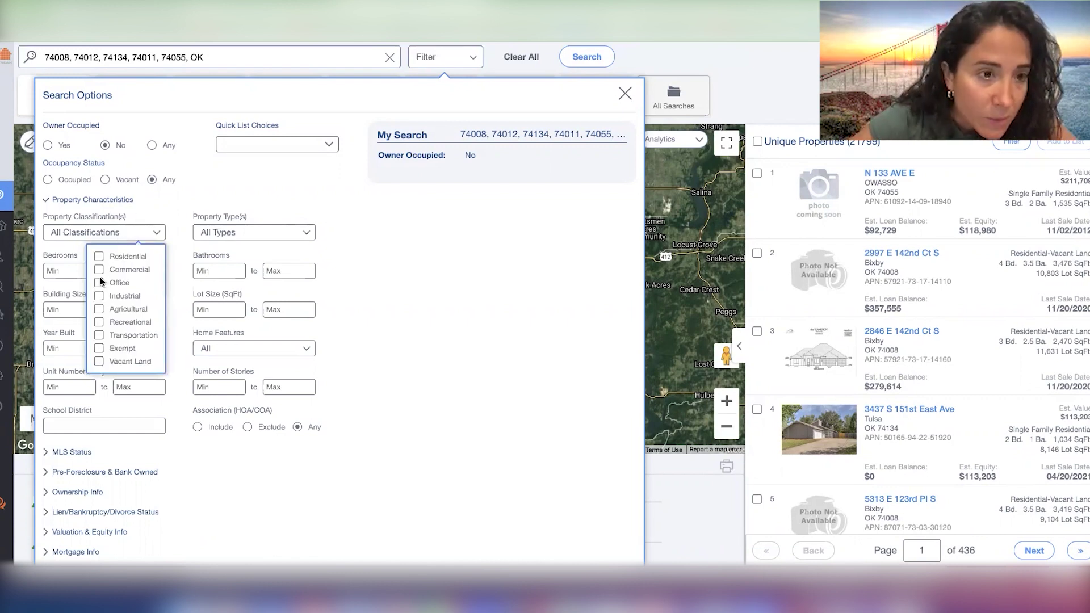
click(99, 257)
click(228, 237)
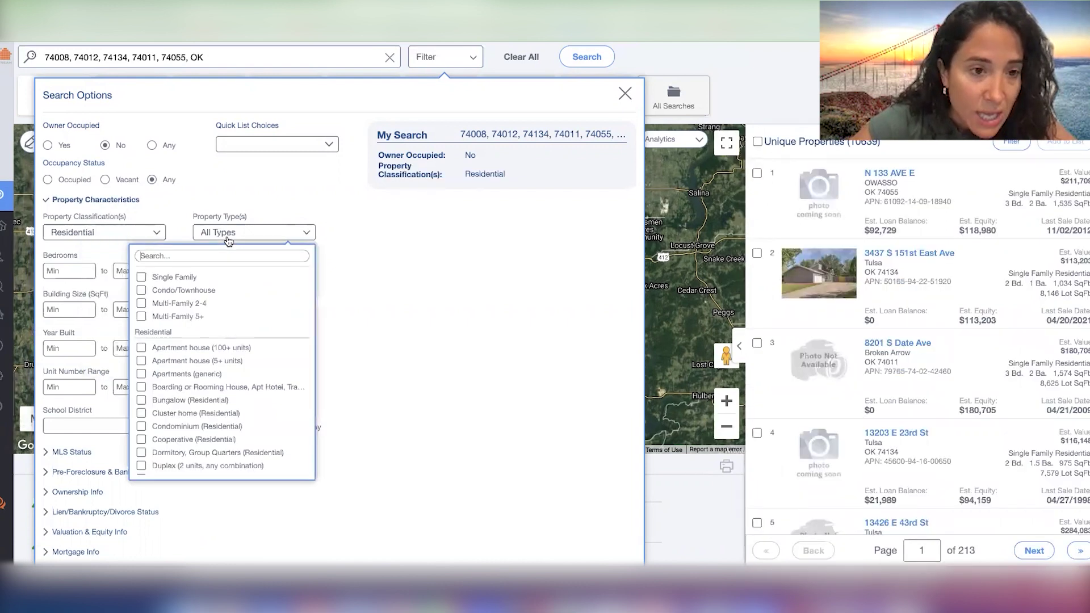
click(141, 278)
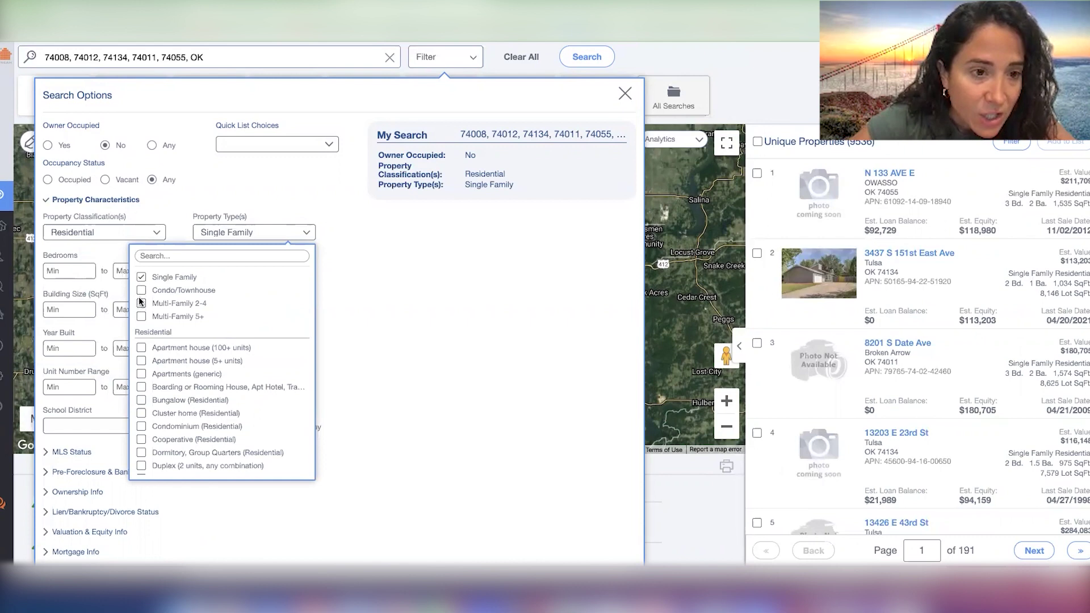
click(142, 304)
click(141, 317)
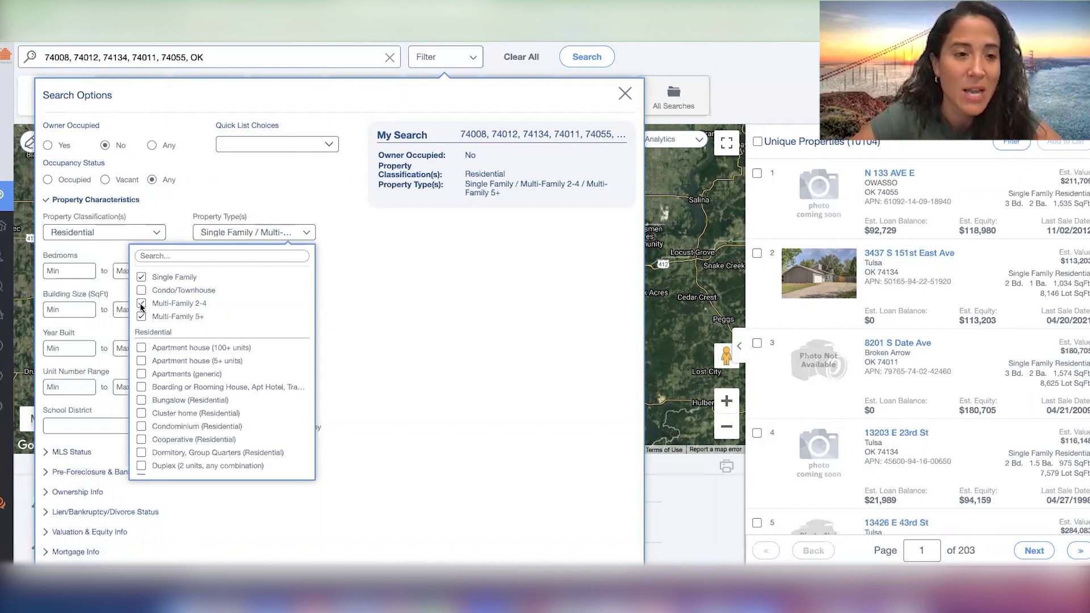
click(142, 303)
click(141, 316)
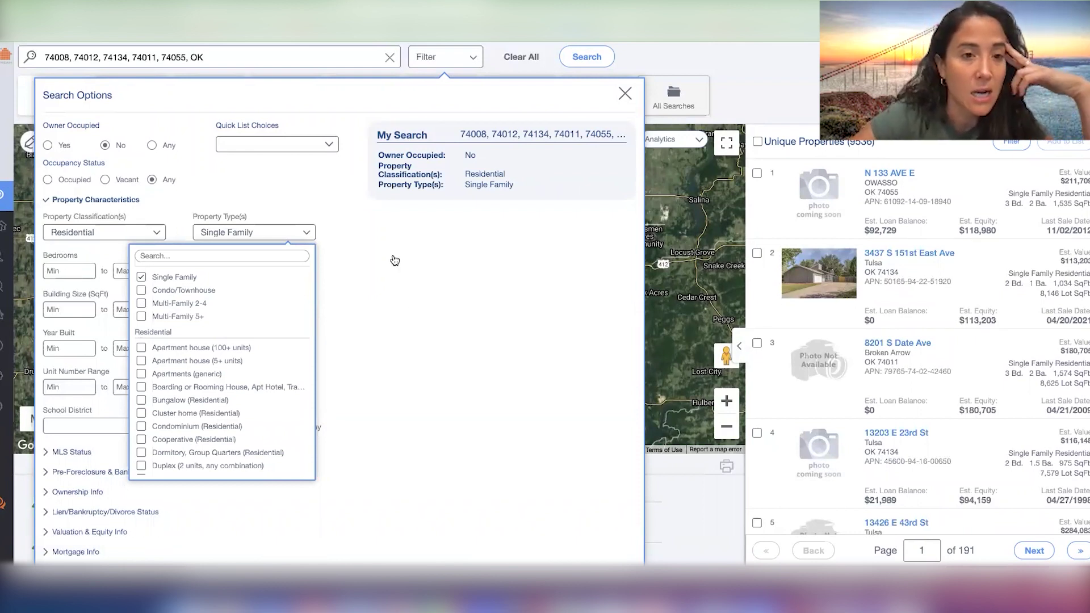
Set the maximum building size to 2500 sq ft and the maximum lot size to 46000 sq ft.
click(367, 271)
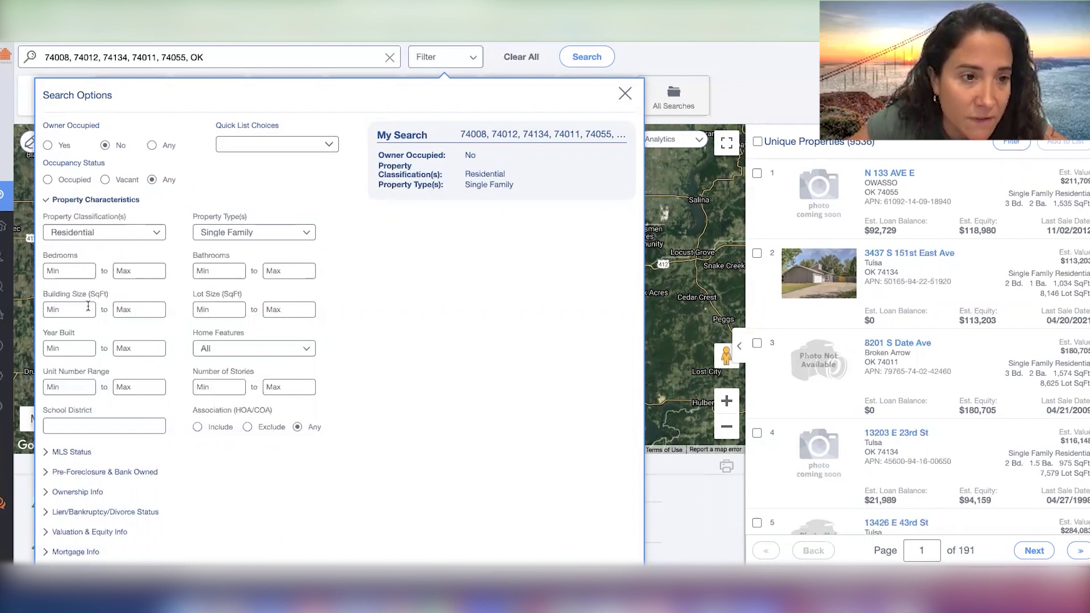
click(133, 312)
text(2500)
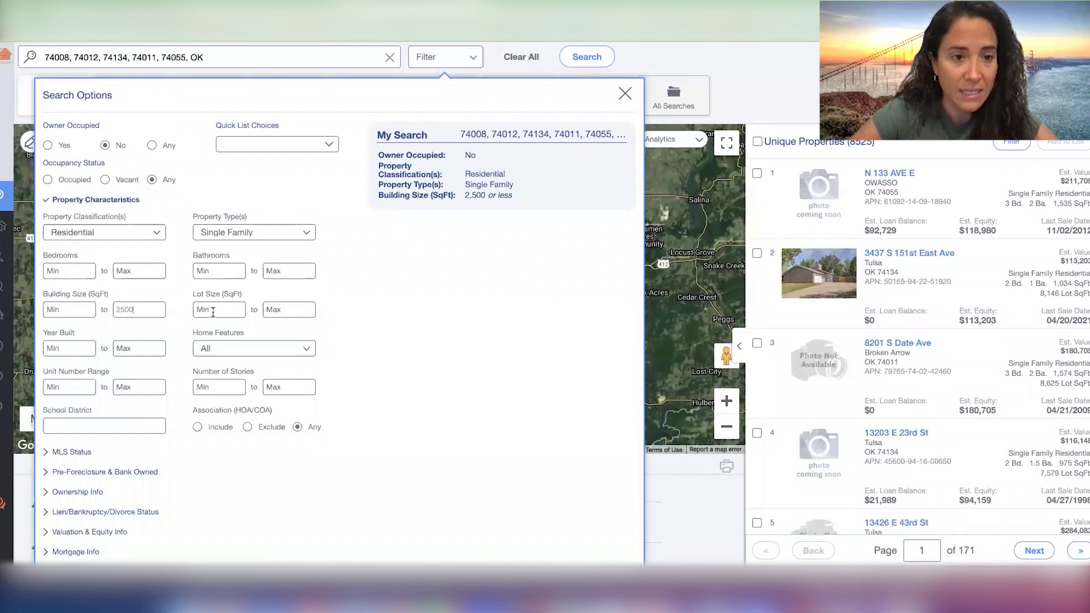
click(283, 307)
text(46000)
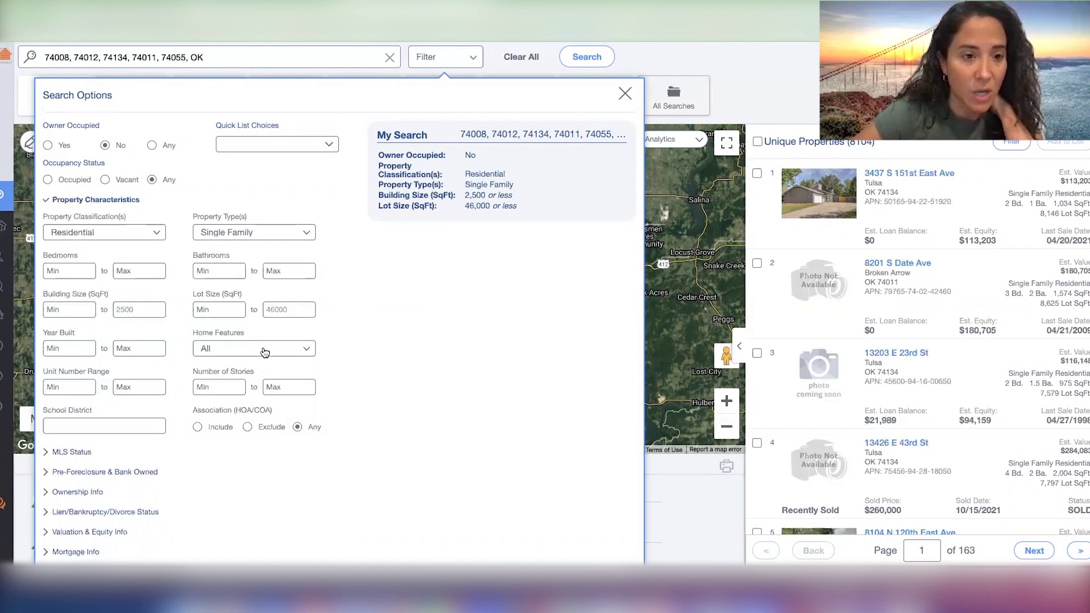
Enter 1995 as the maximum year built and replace it with 2000.
click(123, 347)
text(1995)
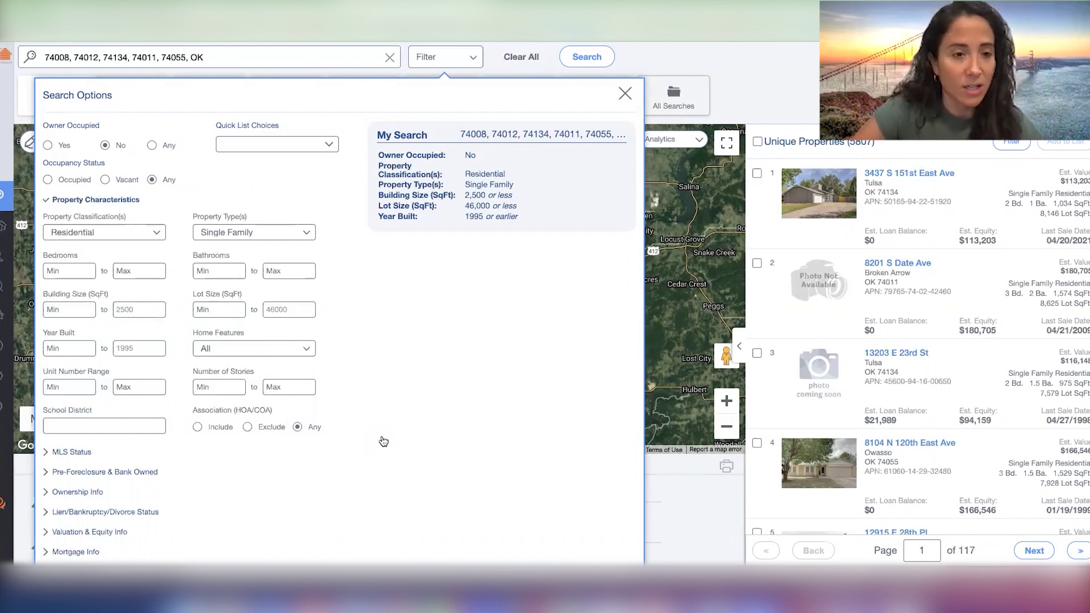
click(142, 347)
key(BackSpace)
key(BackSpace)
key(BackSpace)
key(BackSpace)
text(2000)
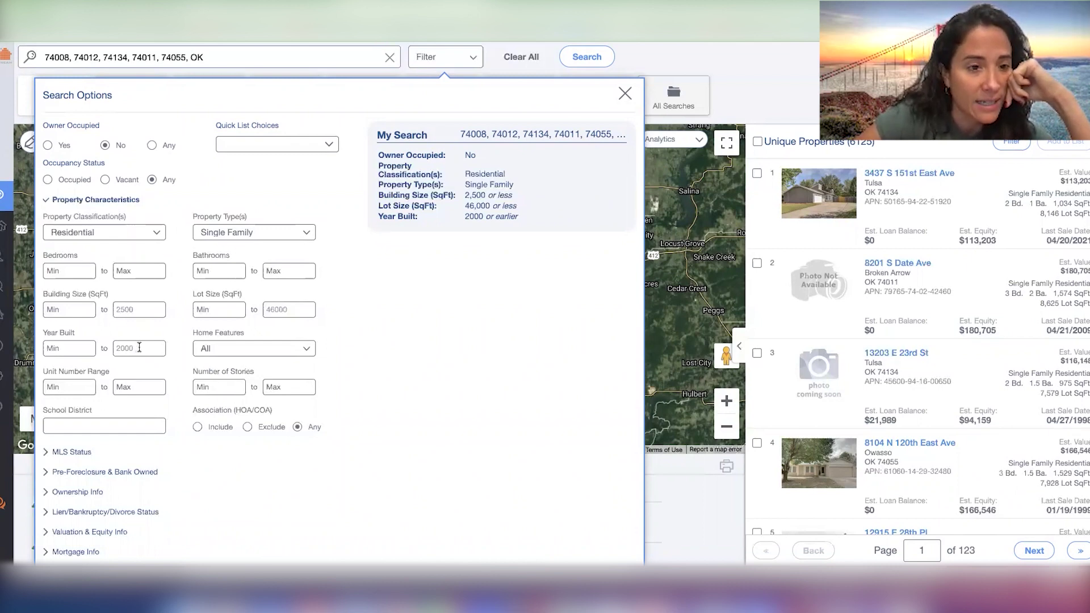
Set the minimum years of ownership to 5 and limit the owner type to Individual and Trust.
click(92, 472)
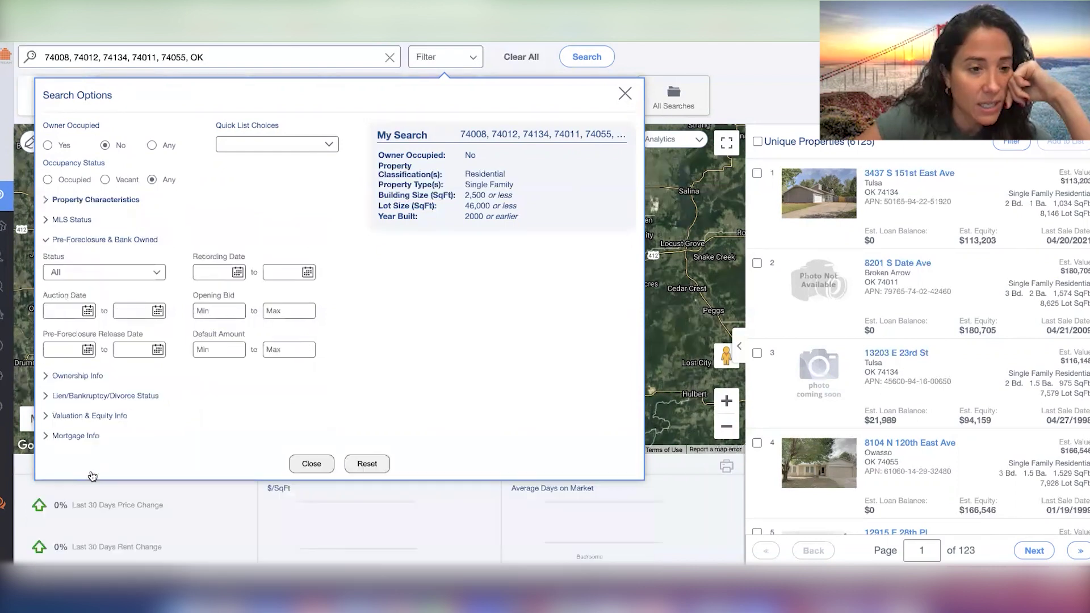
click(72, 376)
click(85, 293)
text(5)
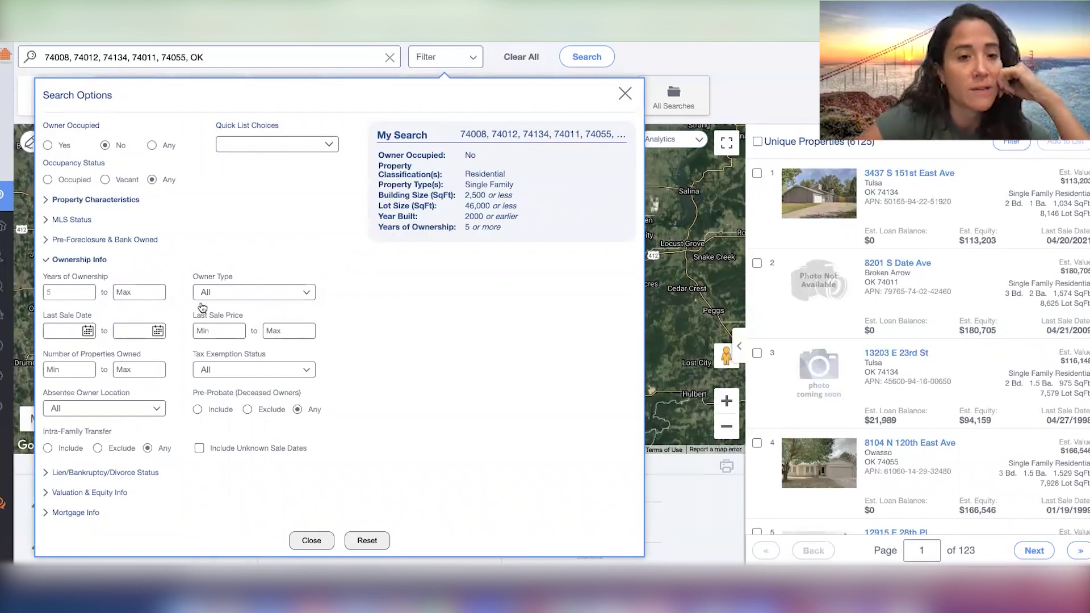
click(216, 292)
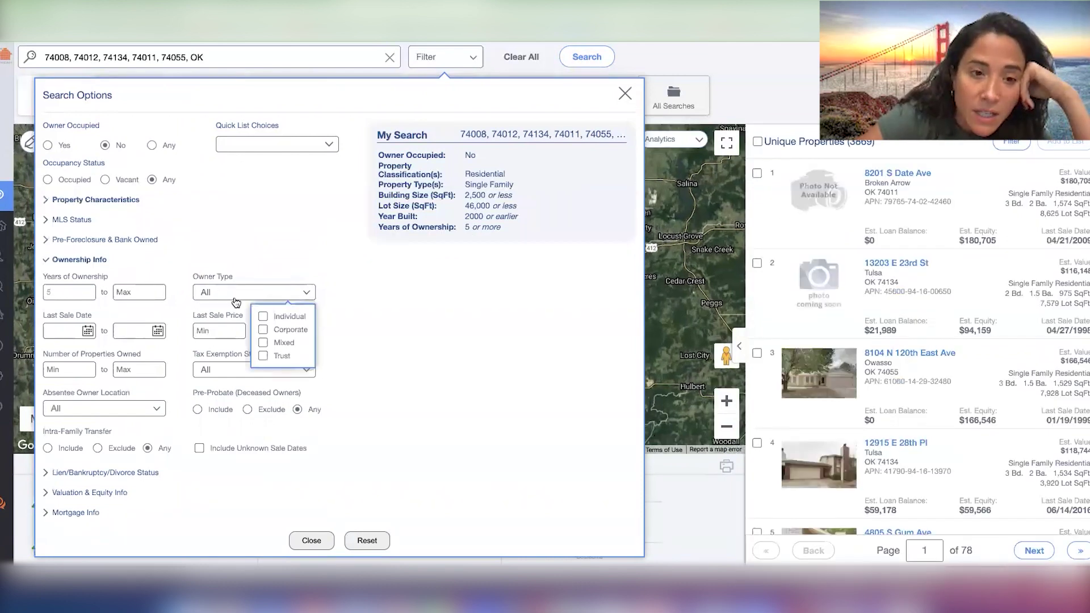
click(263, 316)
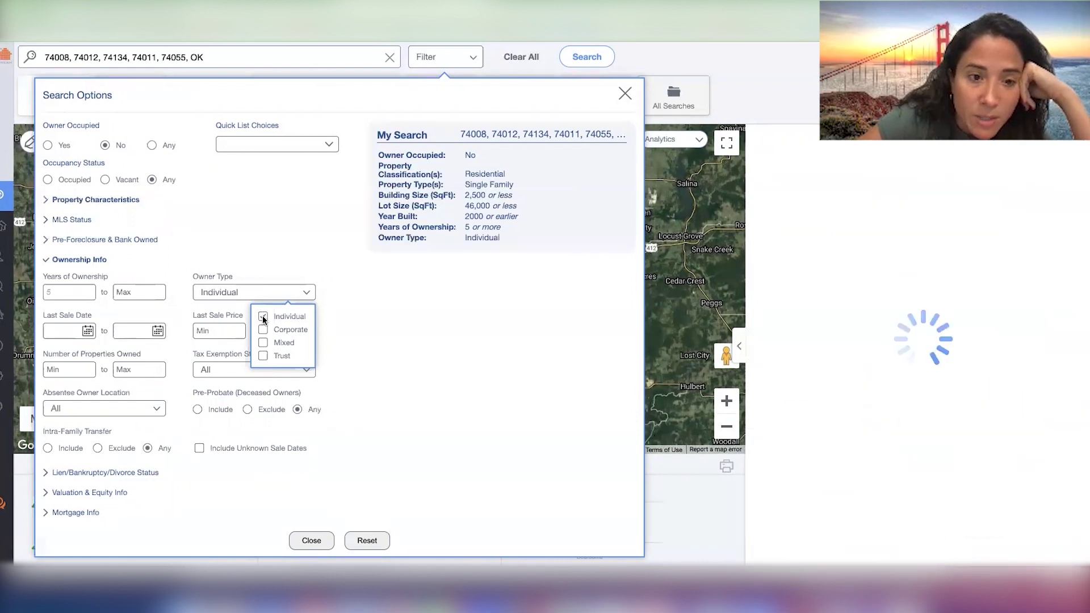
click(262, 357)
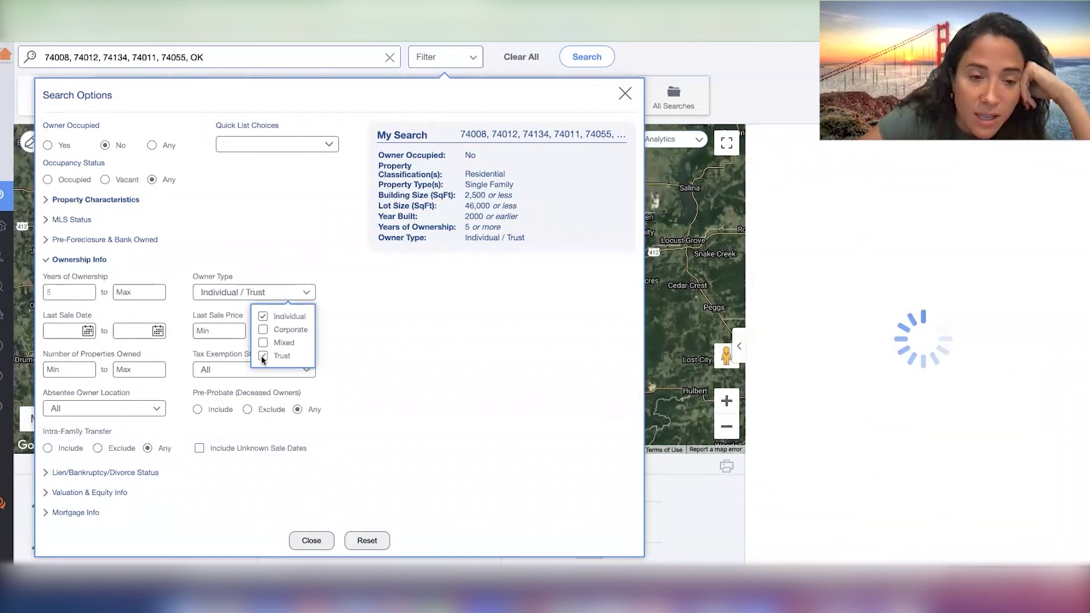
click(366, 312)
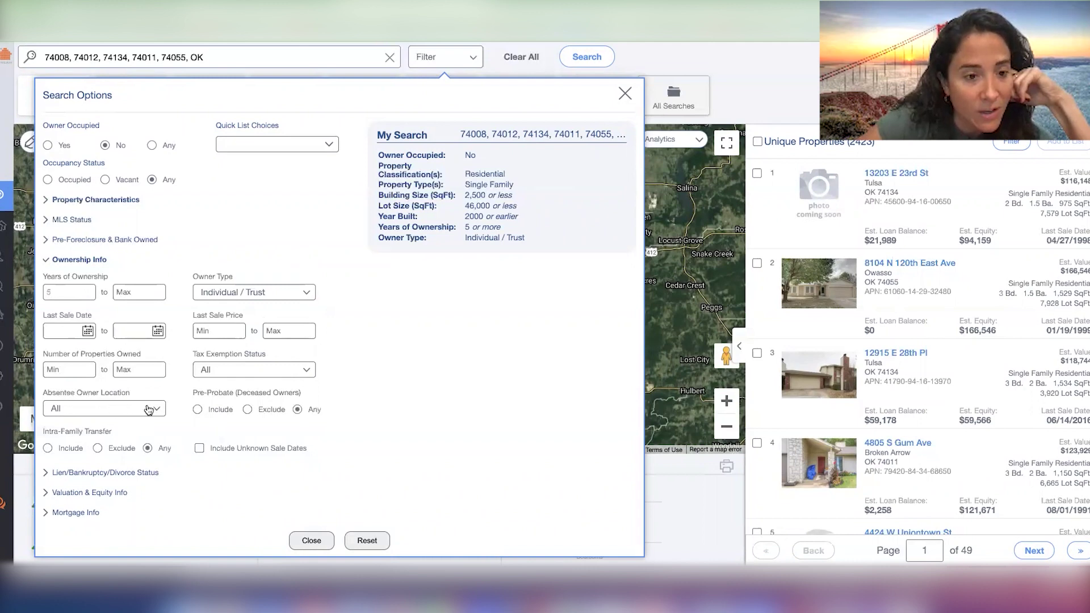
Review the valuation and equity filters and compare the search criteria with those on the Tulsa Metro card in Trello.
click(110, 473)
click(103, 458)
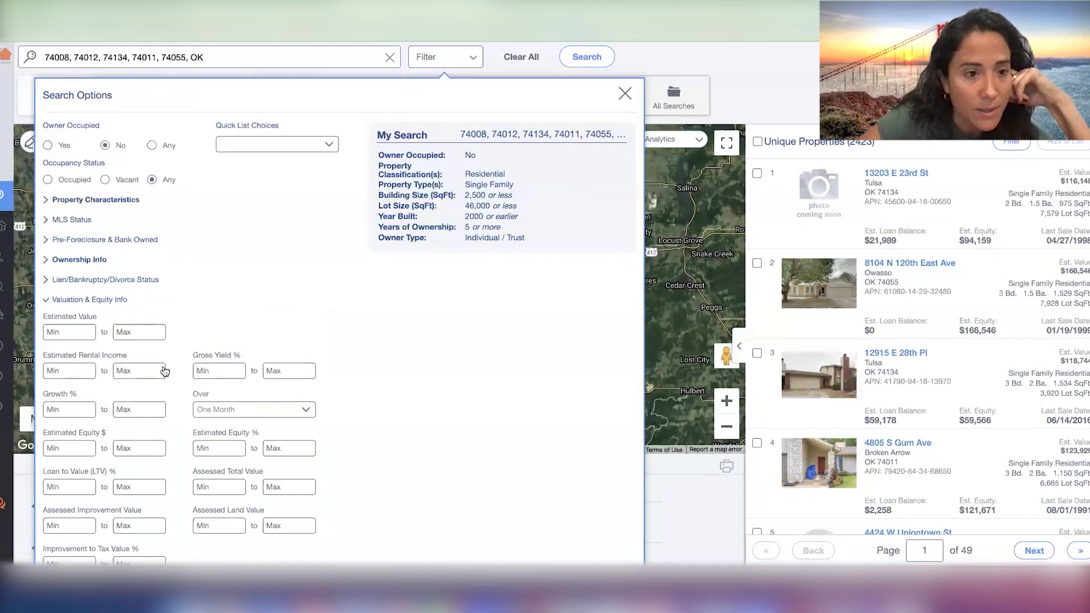
click(77, 299)
mouse_move(478, 155)
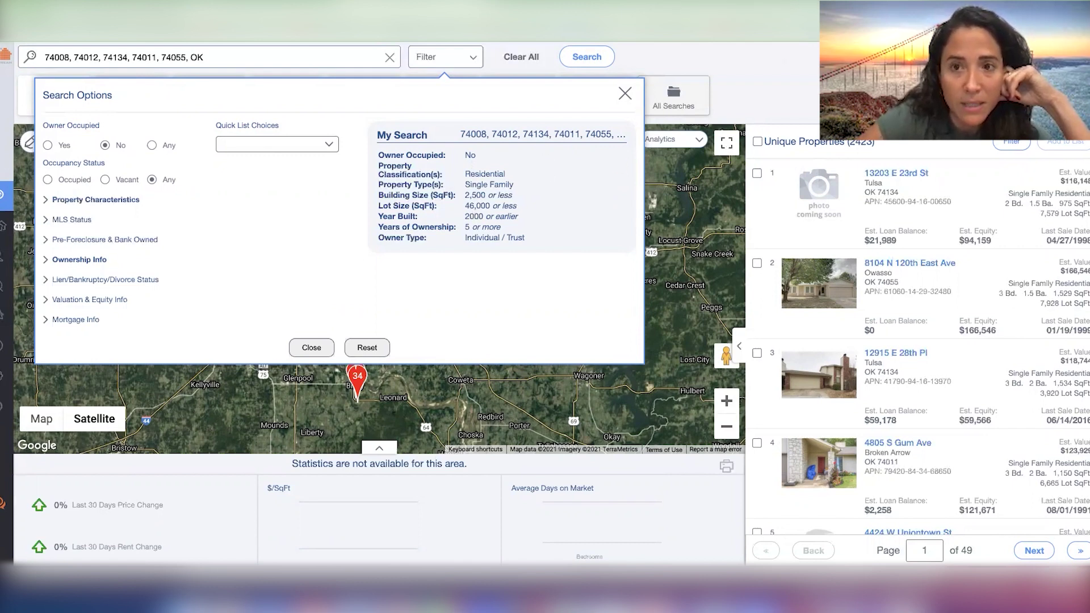
key(super+Tab)
scroll(403, 189, up, 4)
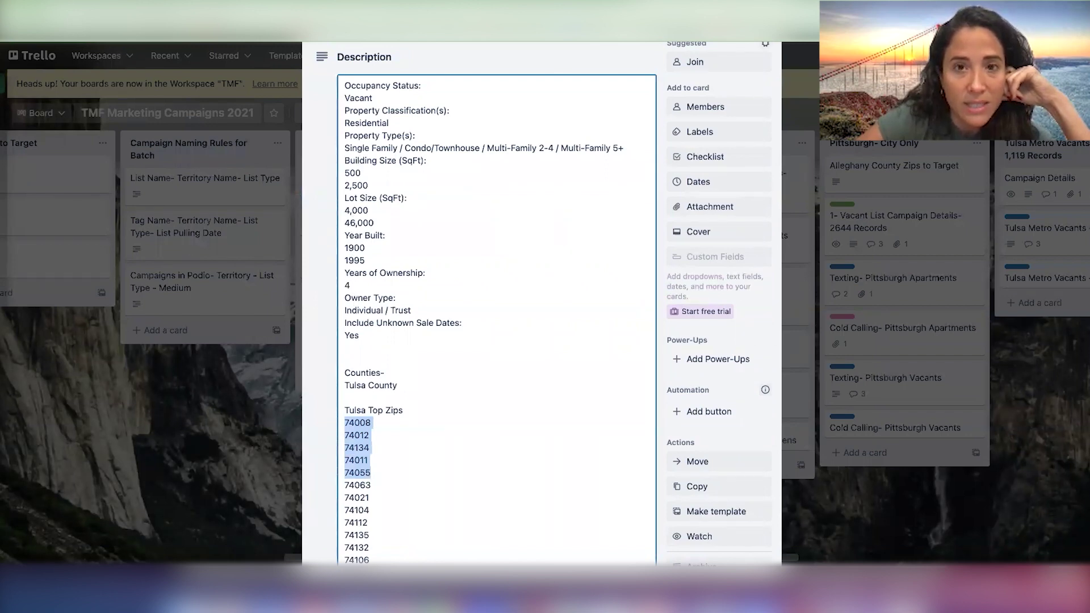
key(super+Tab)
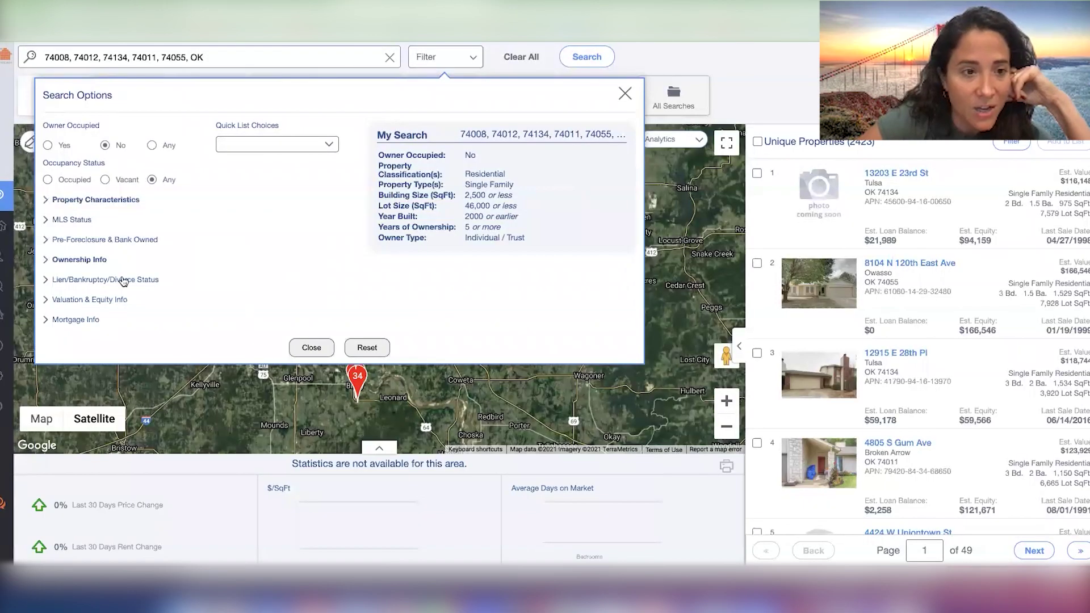
Include properties with unknown sale dates in the ownership criteria.
click(61, 321)
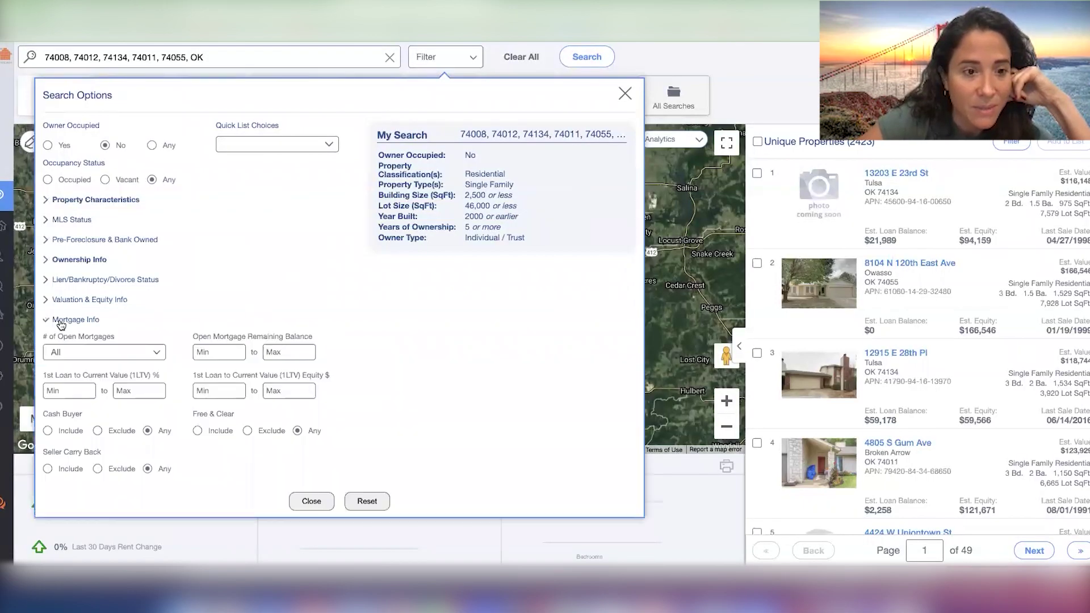
click(73, 281)
click(79, 261)
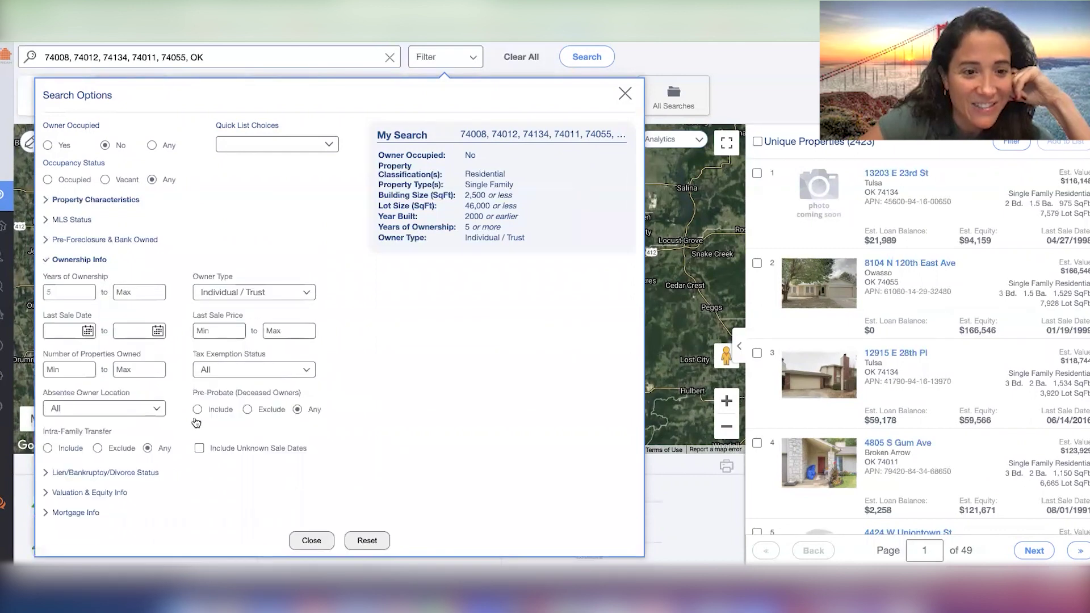
click(199, 448)
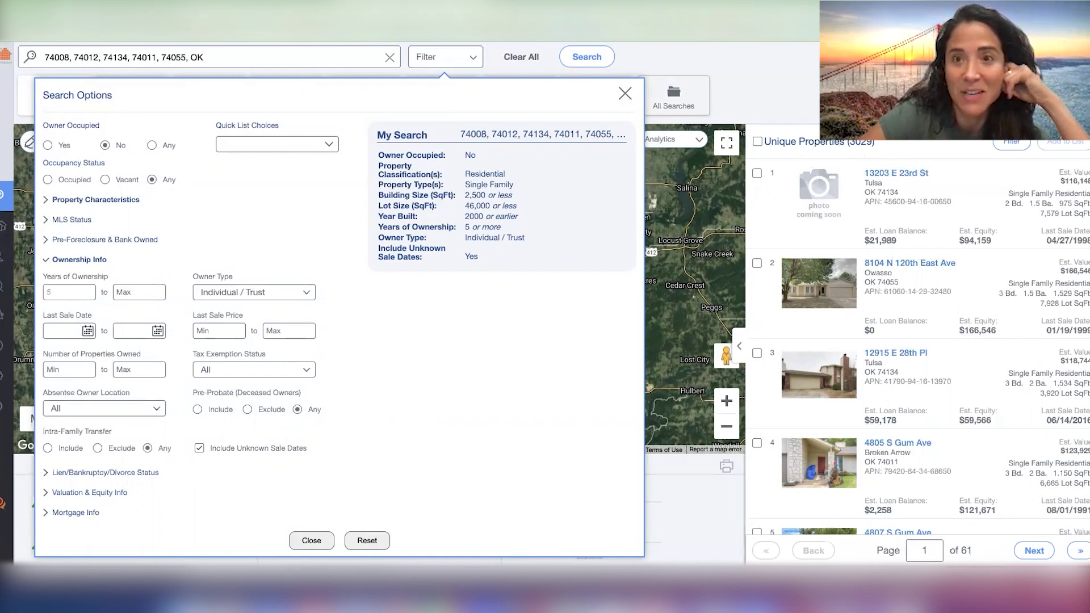
Check the search criteria on the Trello card and set the minimum building size to 500 sq ft in PropStream.
key(super+Tab)
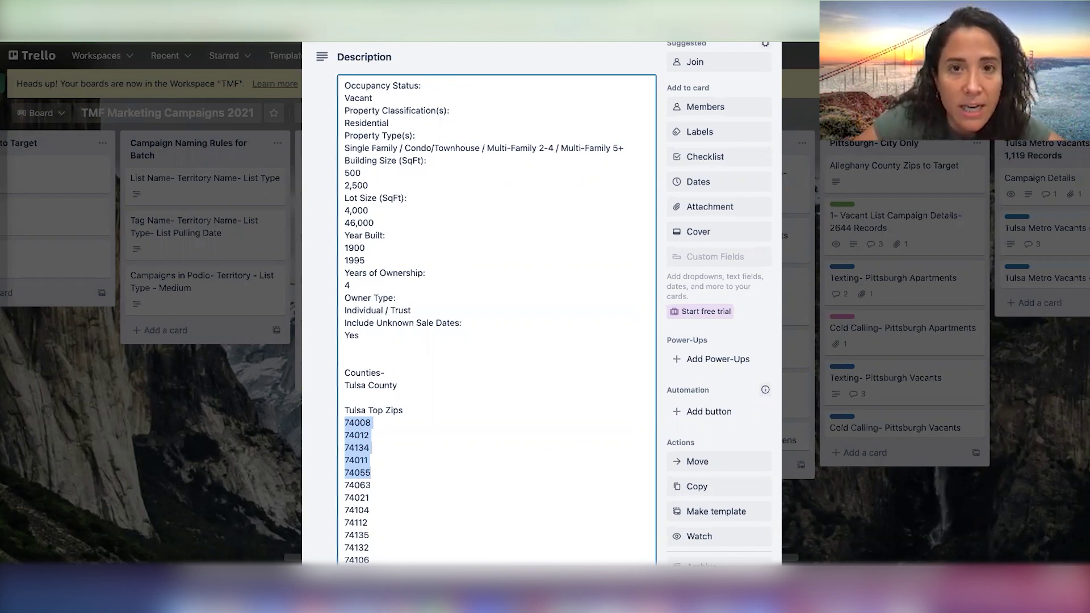
key(super+Tab)
key(super+Tab)
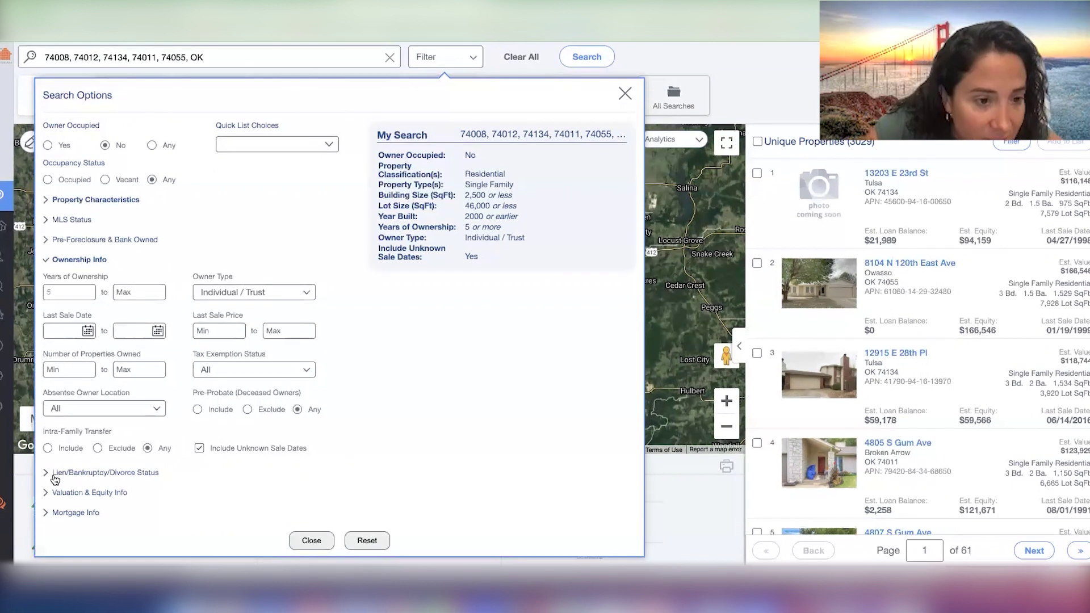
click(49, 200)
click(68, 309)
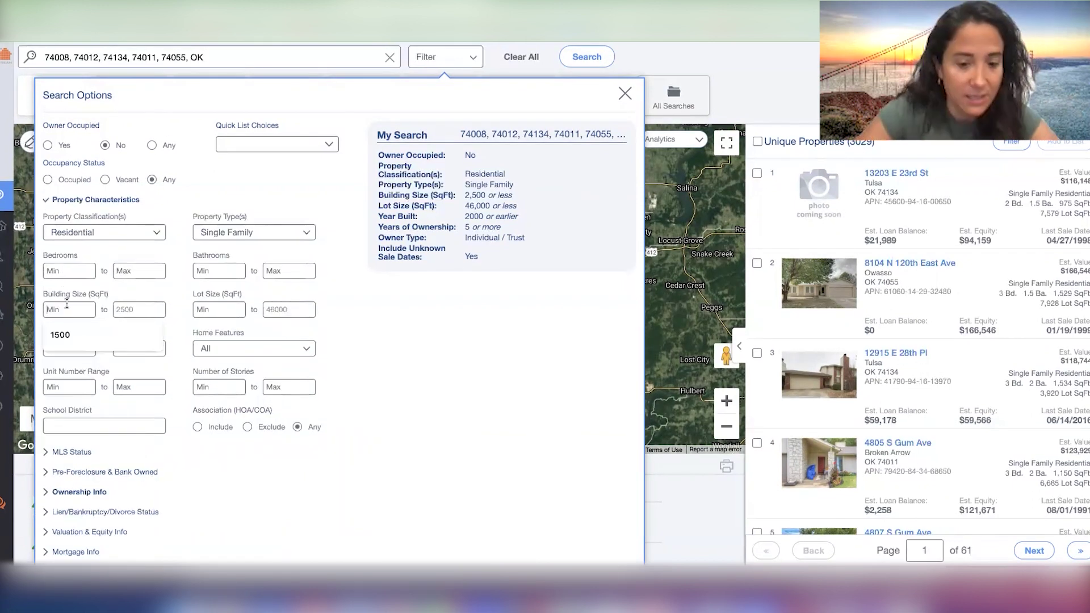
click(68, 340)
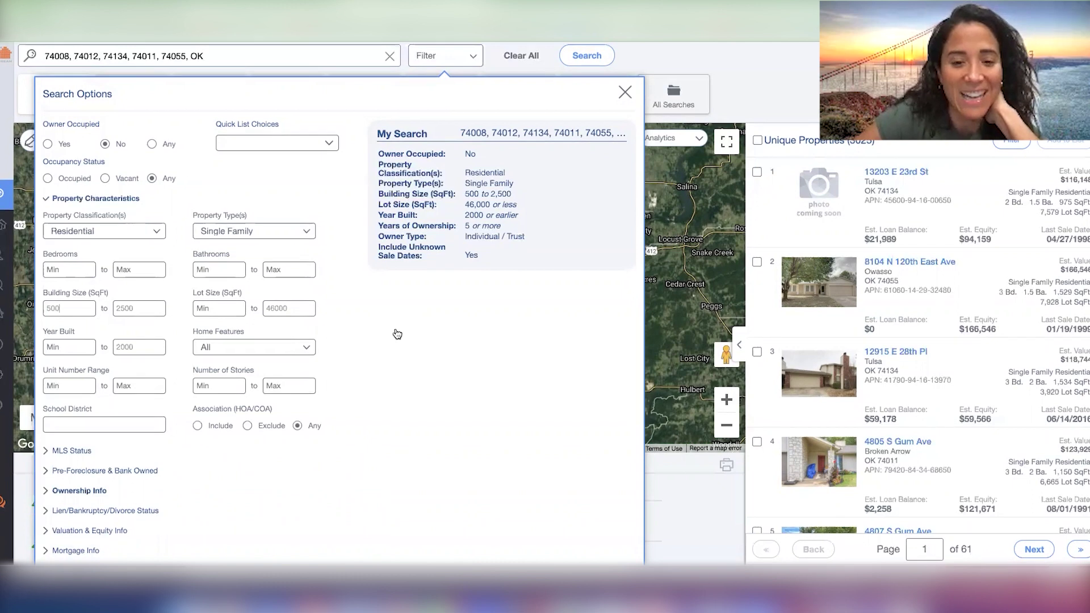
click(624, 93)
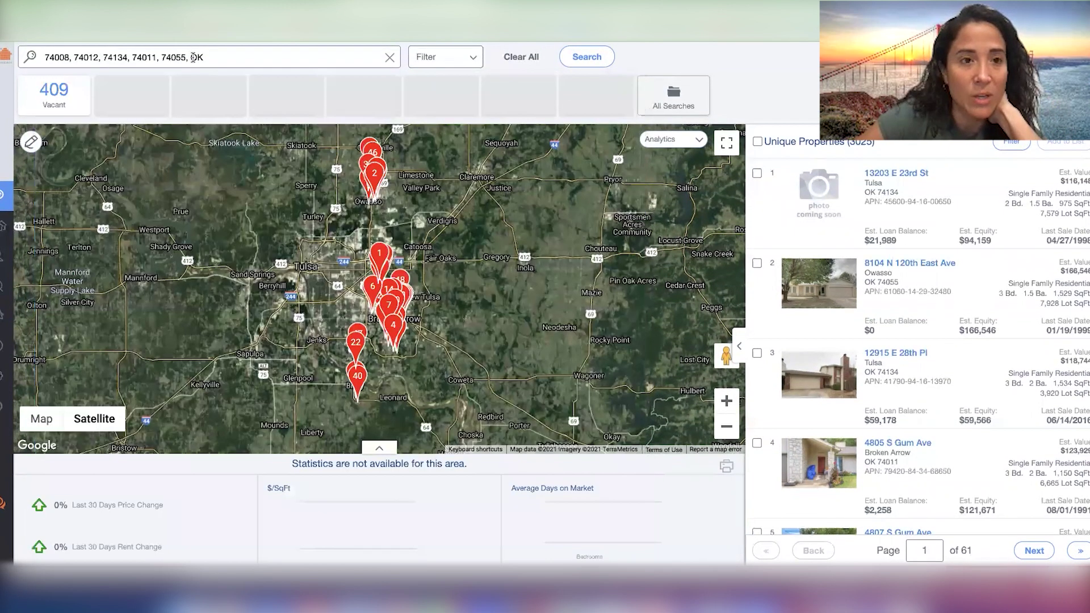
Select all properties in the search results and choose to add them to a new marketing list.
click(758, 142)
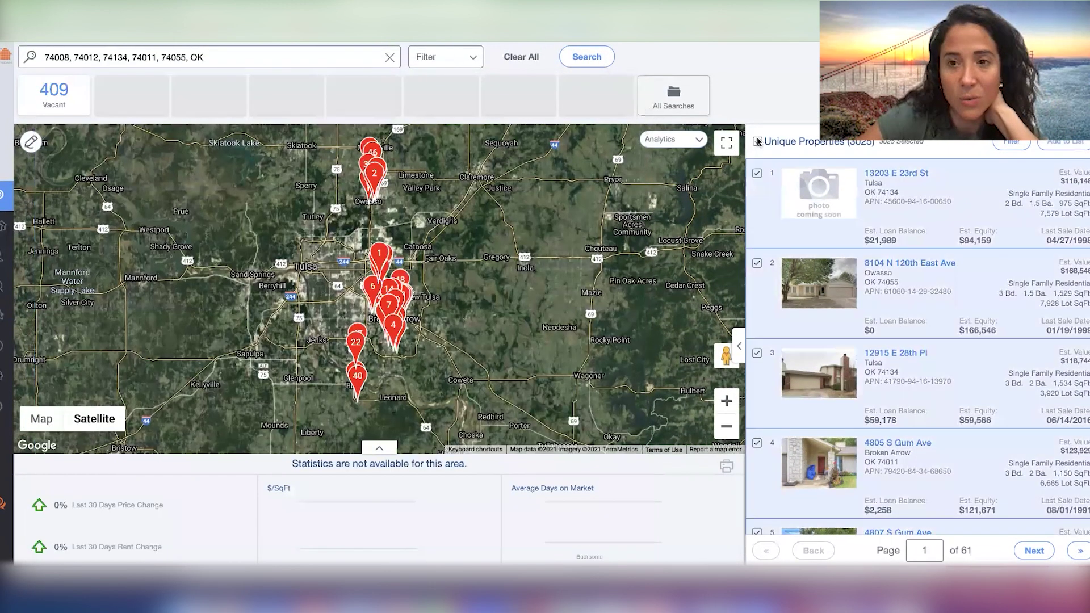
click(1058, 148)
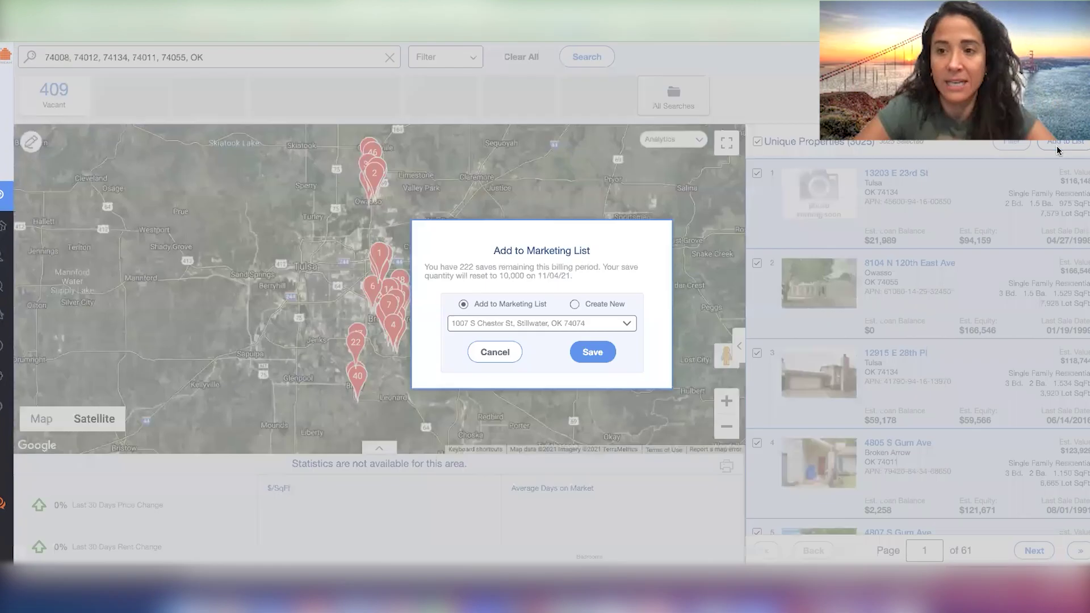
click(574, 304)
click(549, 323)
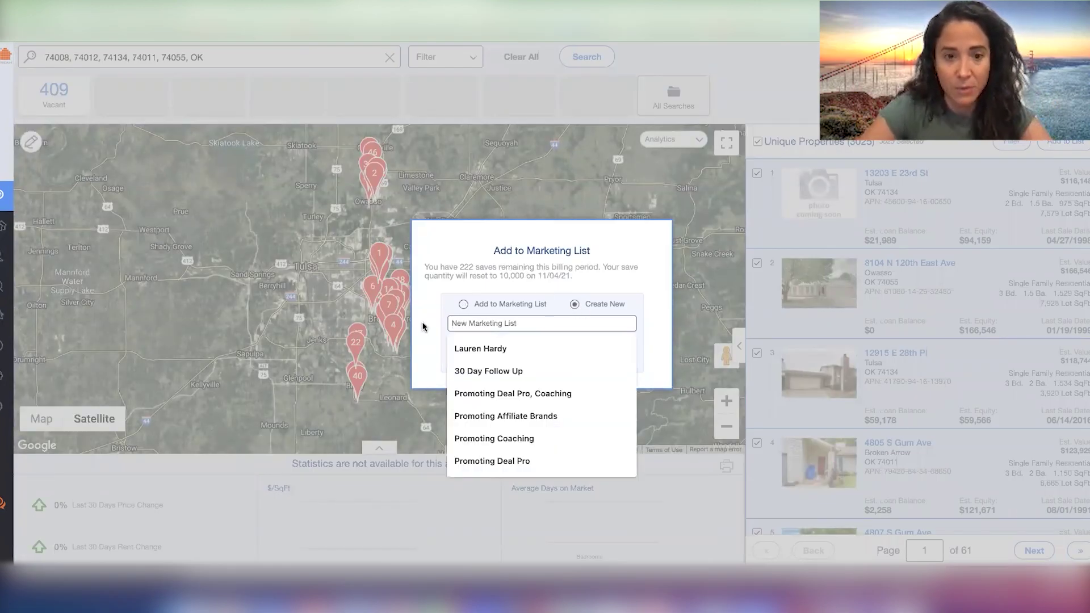
Name the new marketing list "ABSENTEES- TULSA METRO BY ZIPS 10-20-21" and save the selected properties to it.
text(abse)
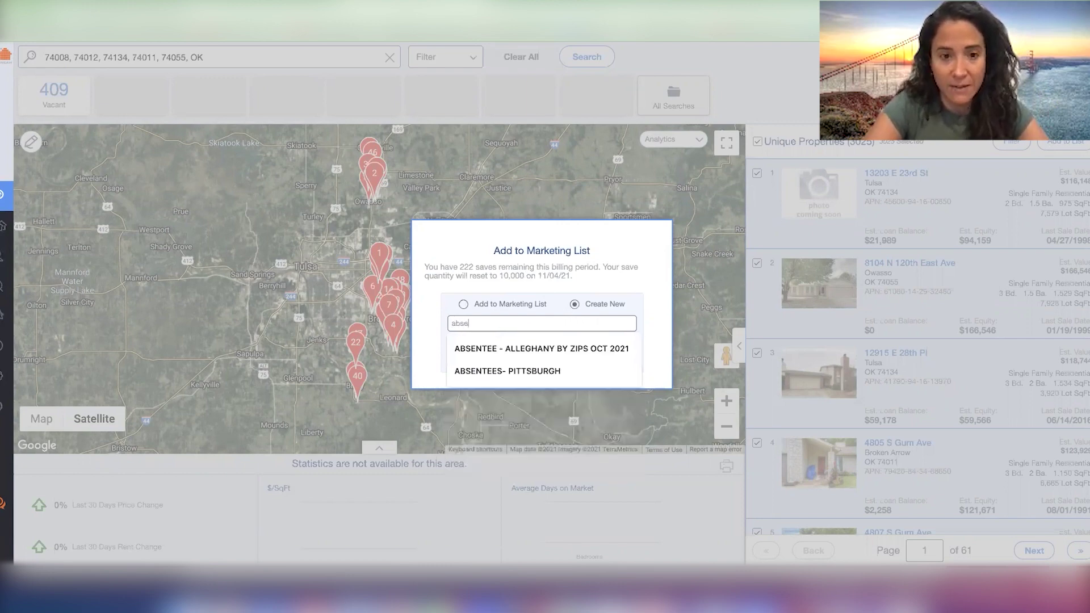
key(BackSpace)
key(BackSpace)
key(BackSpace)
key(BackSpace)
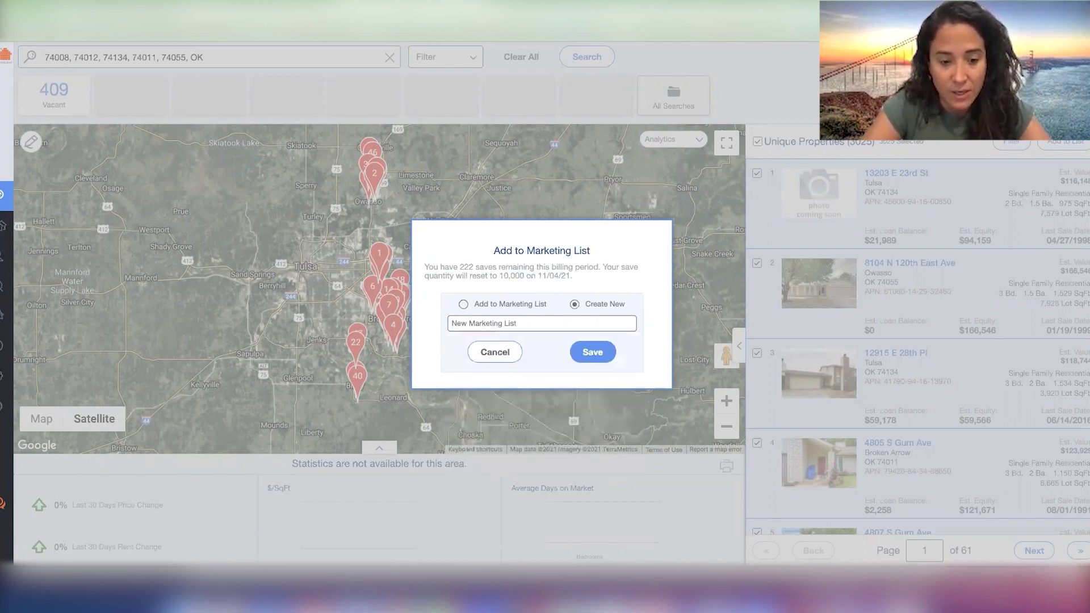
text(ABSENTEE)
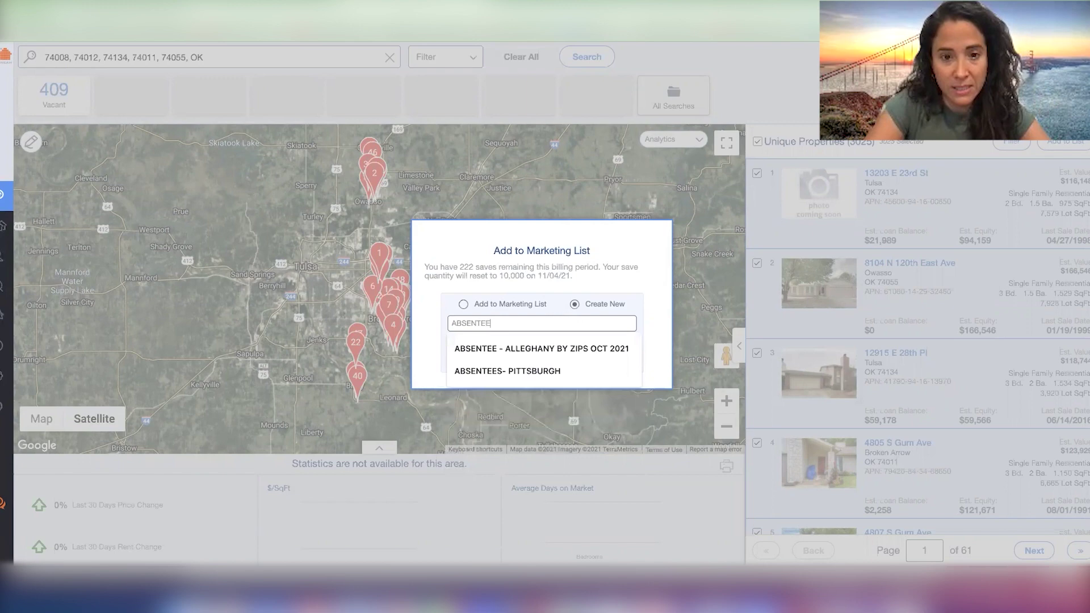
text(S- TULSA BY)
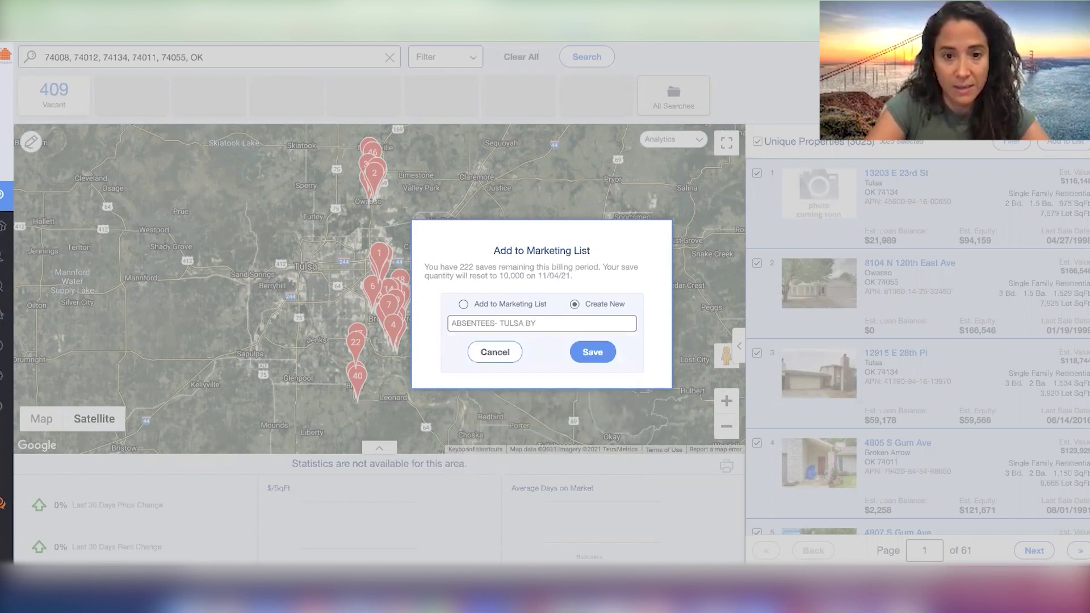
text( ZTRO BY ZIPS 10-20-21)
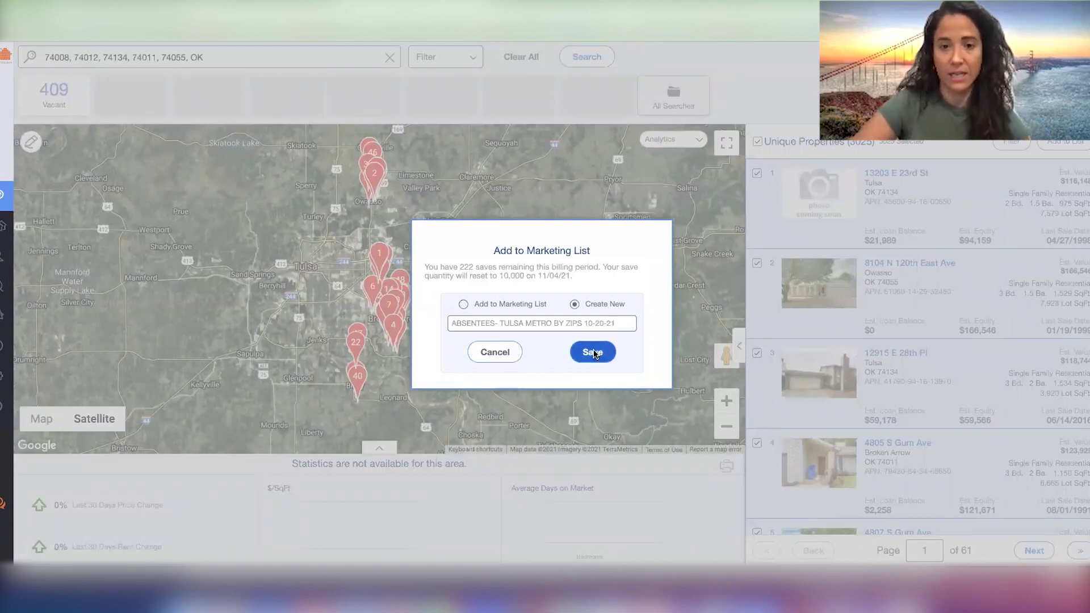
click(593, 352)
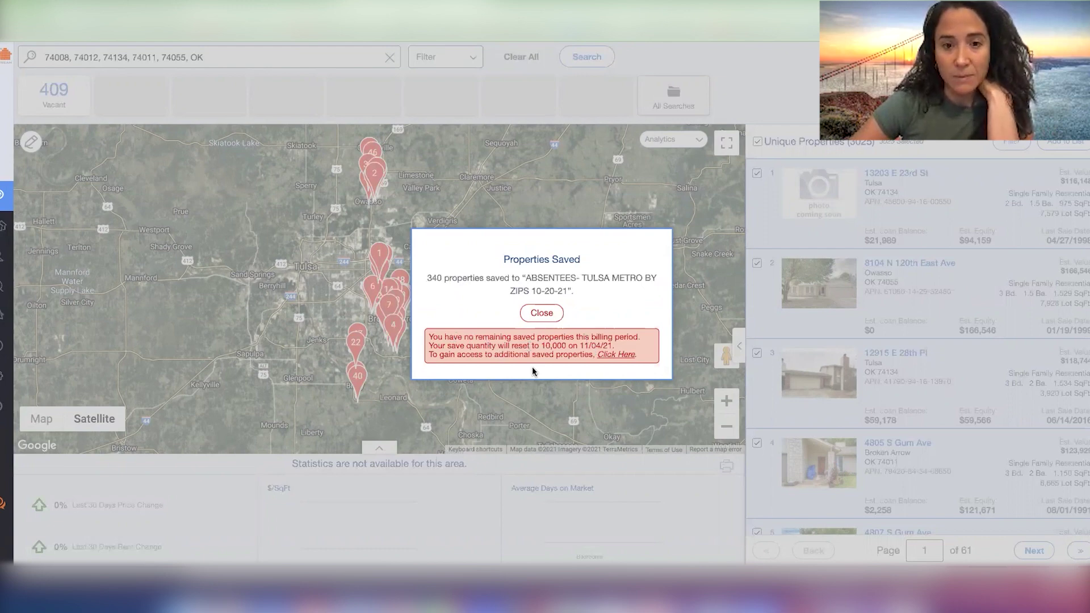
Buy 10,000 additional property saves under the 5,001+ pricing option, agreeing to the terms and confirming the charge.
click(622, 355)
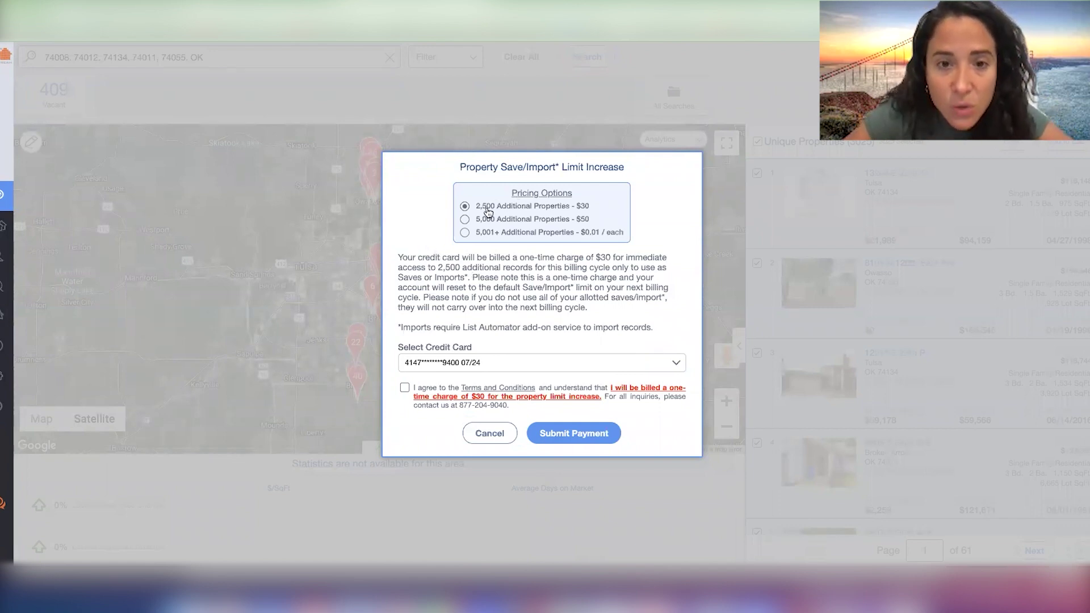
click(465, 232)
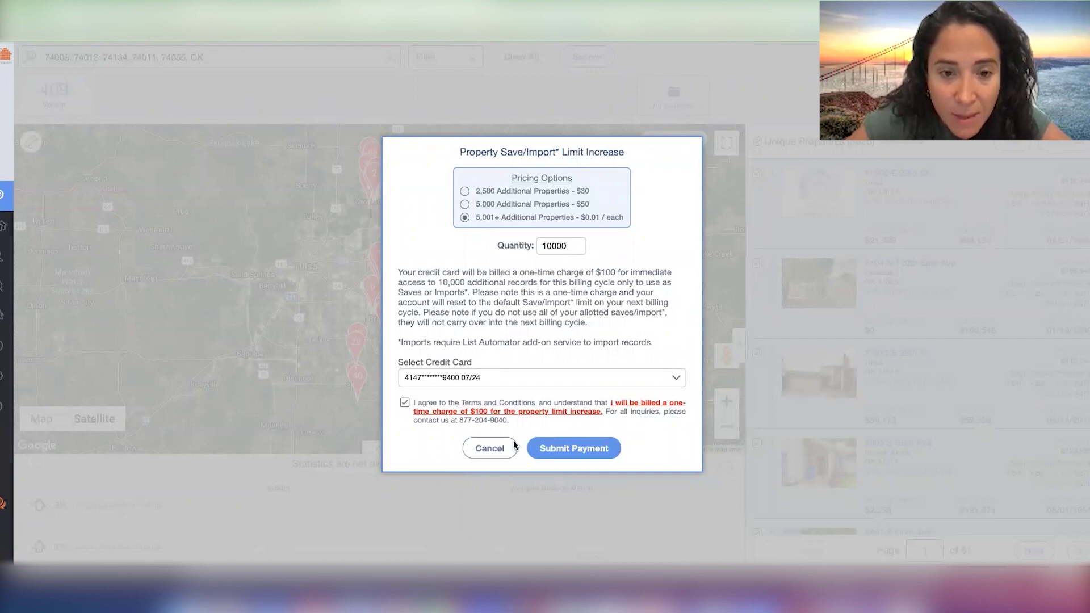
click(560, 450)
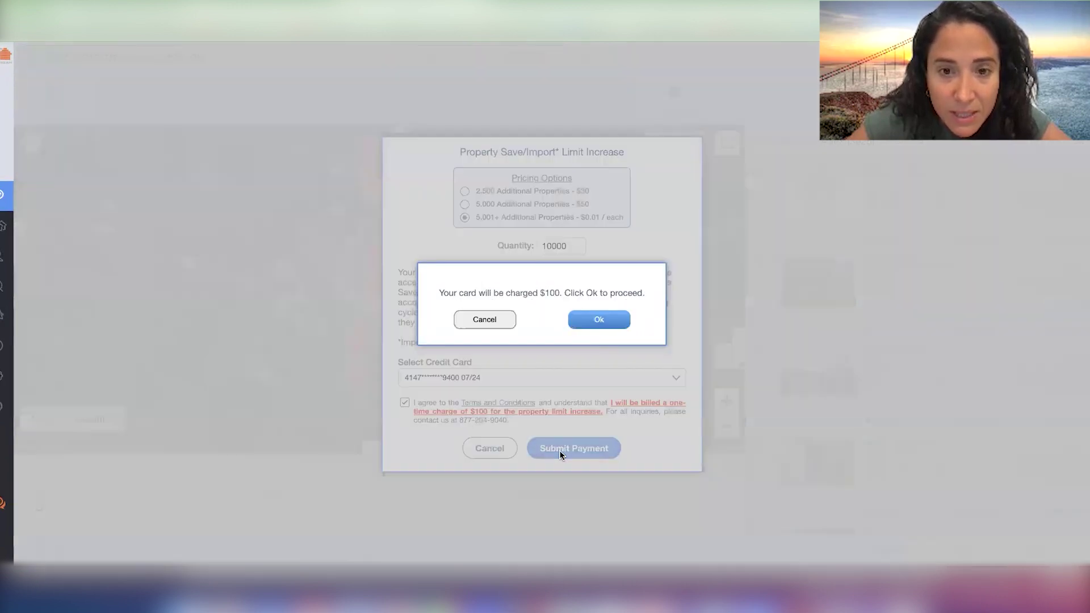
click(603, 321)
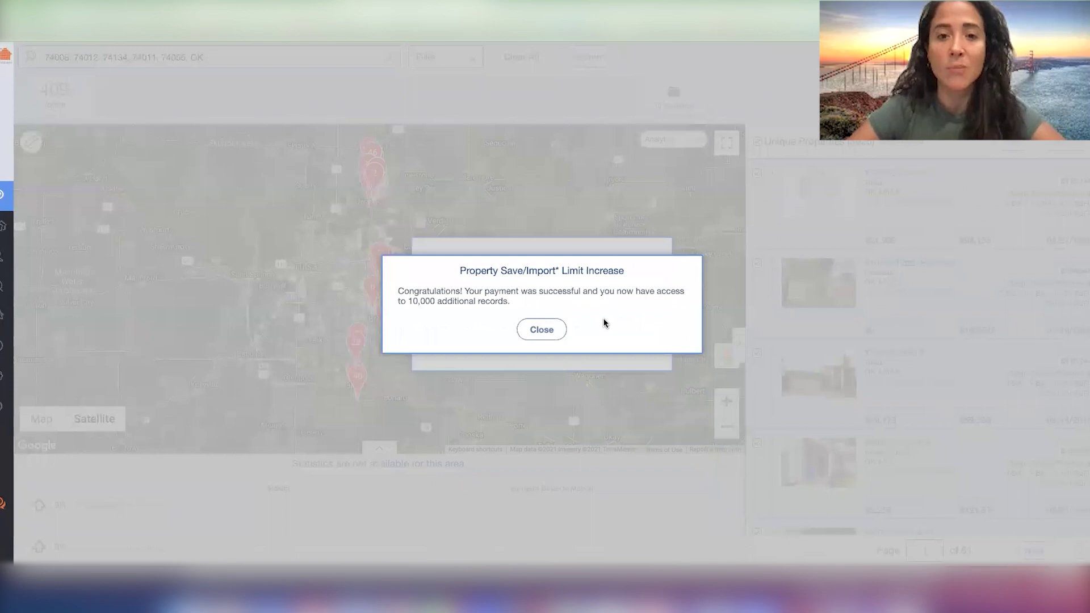
click(541, 329)
click(556, 328)
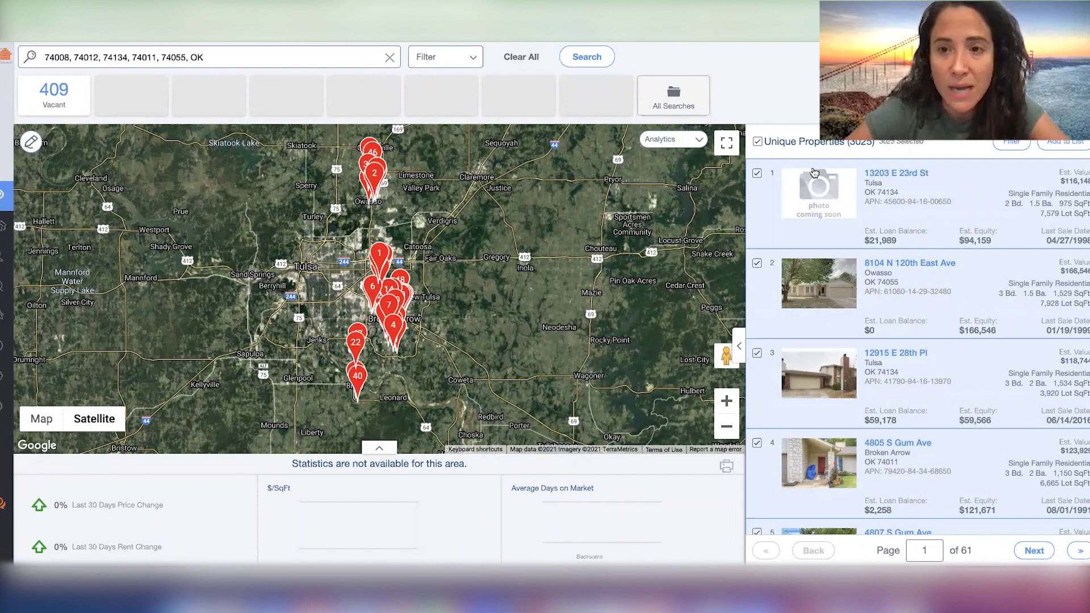
Add the selected properties to the existing marketing list "ABSENTEES- TULSA METRO BY ZIPS 10-20-21".
click(1064, 143)
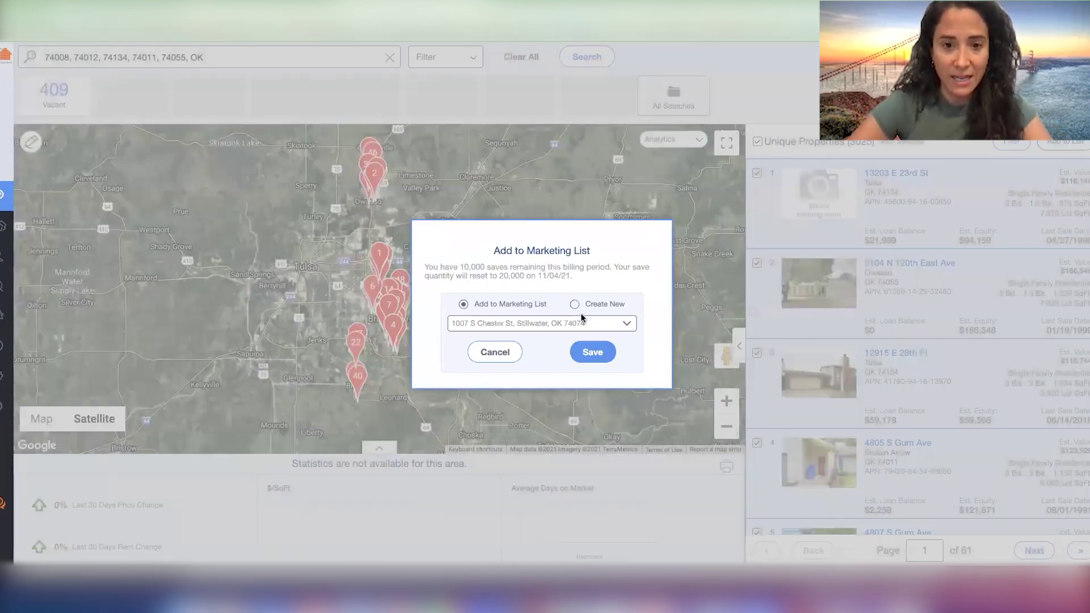
click(582, 321)
scroll(582, 329, down, 10)
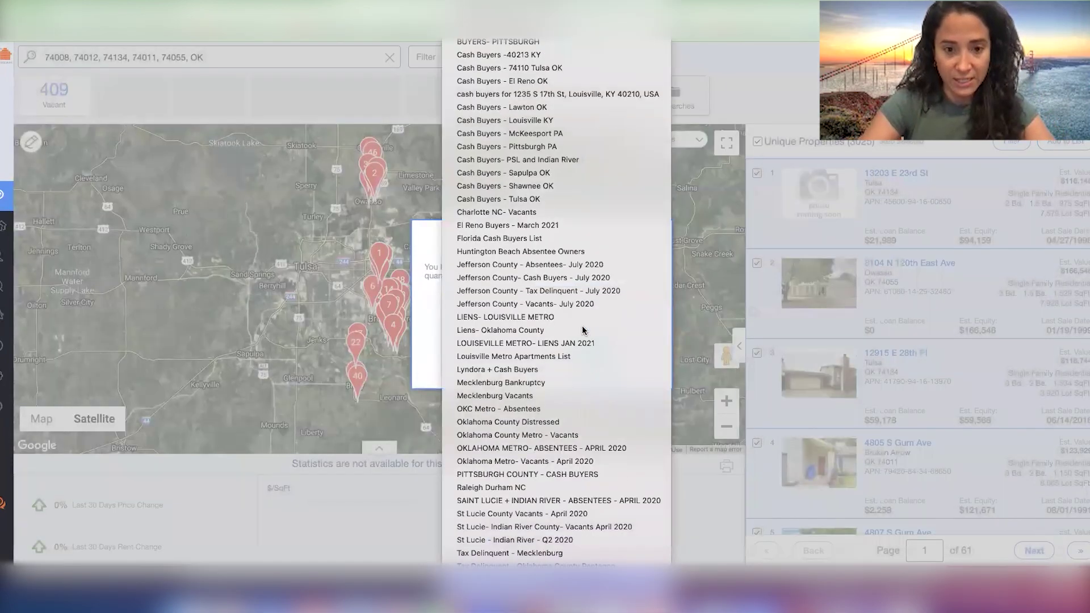
scroll(582, 329, up, 1)
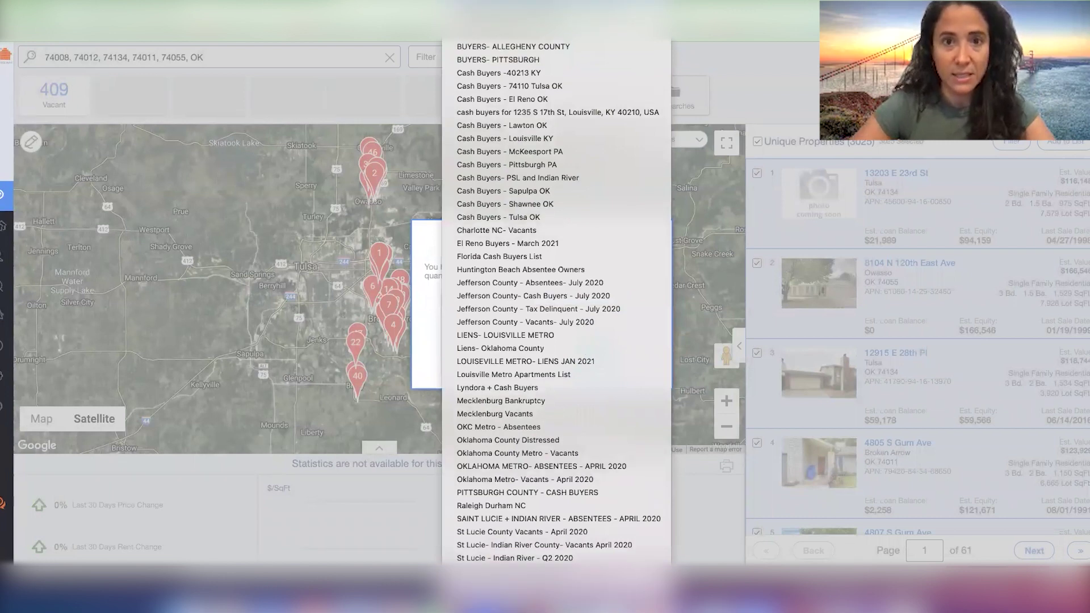
scroll(544, 301, up, 10)
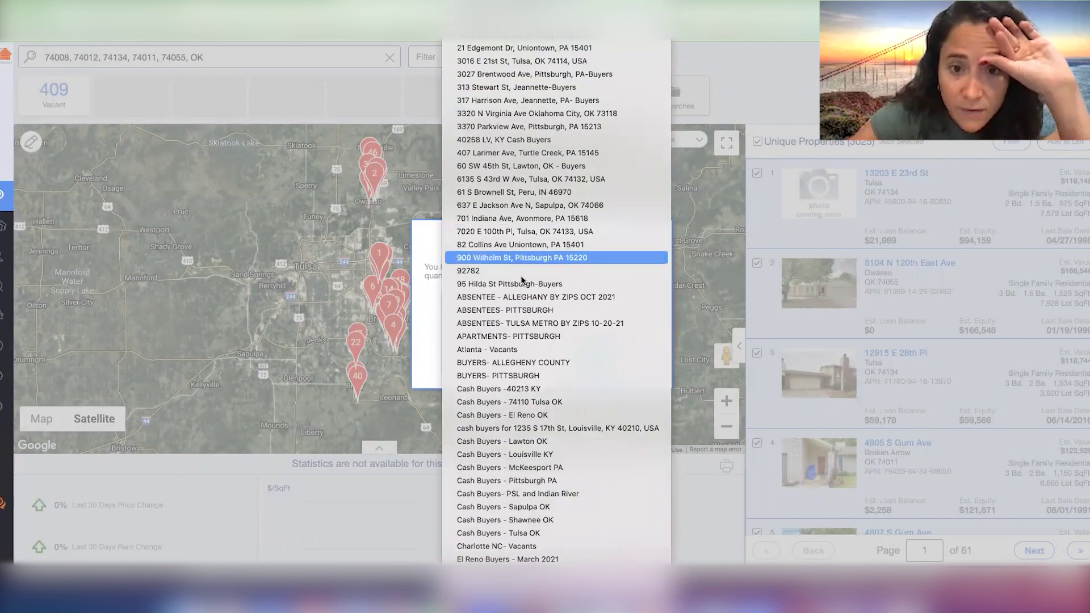
click(549, 323)
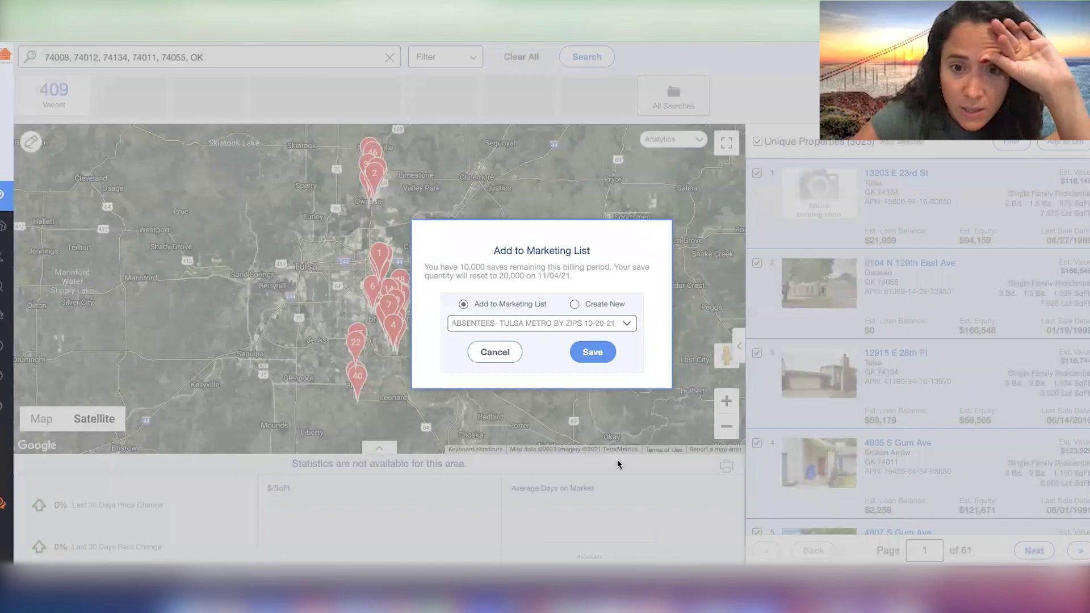
click(597, 356)
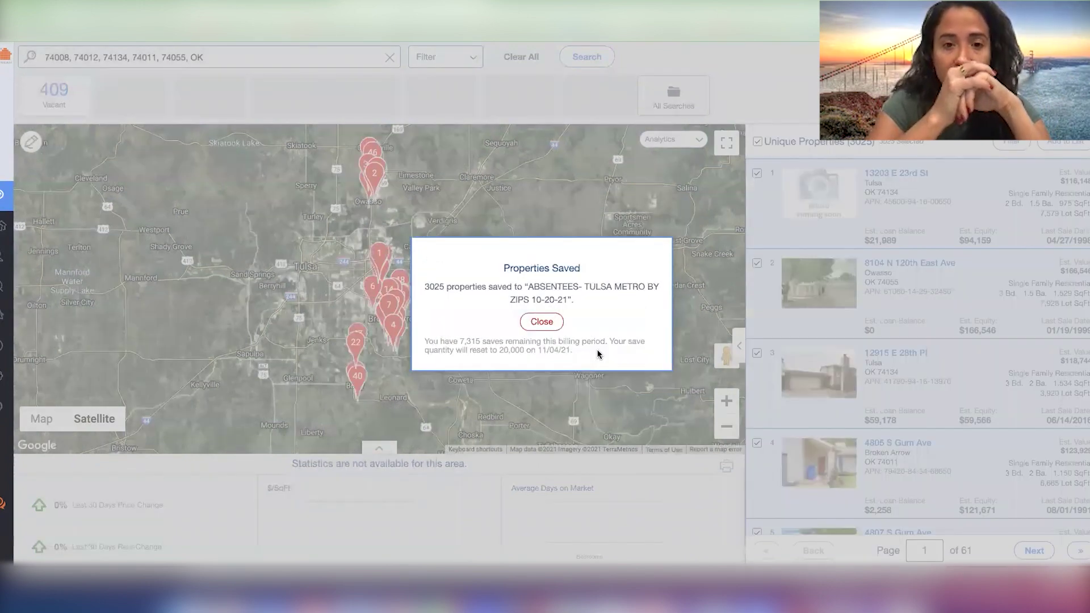
click(542, 321)
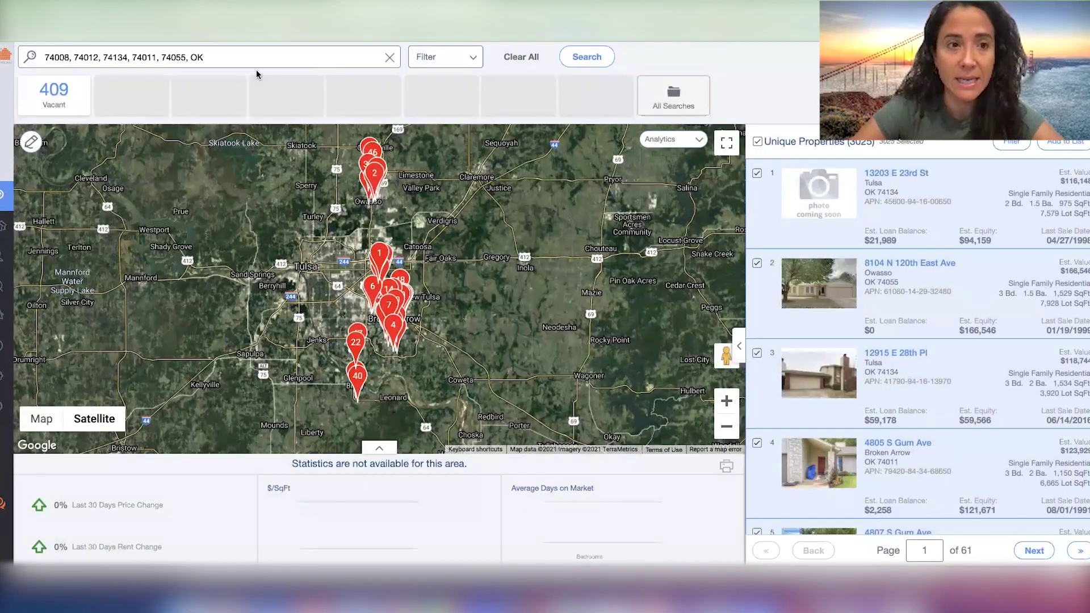
Replace the searched zip codes with the next five from the Trello card (74063, 74021, 74104, 74112, 74135) and run the search.
click(223, 58)
drag(223, 58, 11, 63)
key(BackSpace)
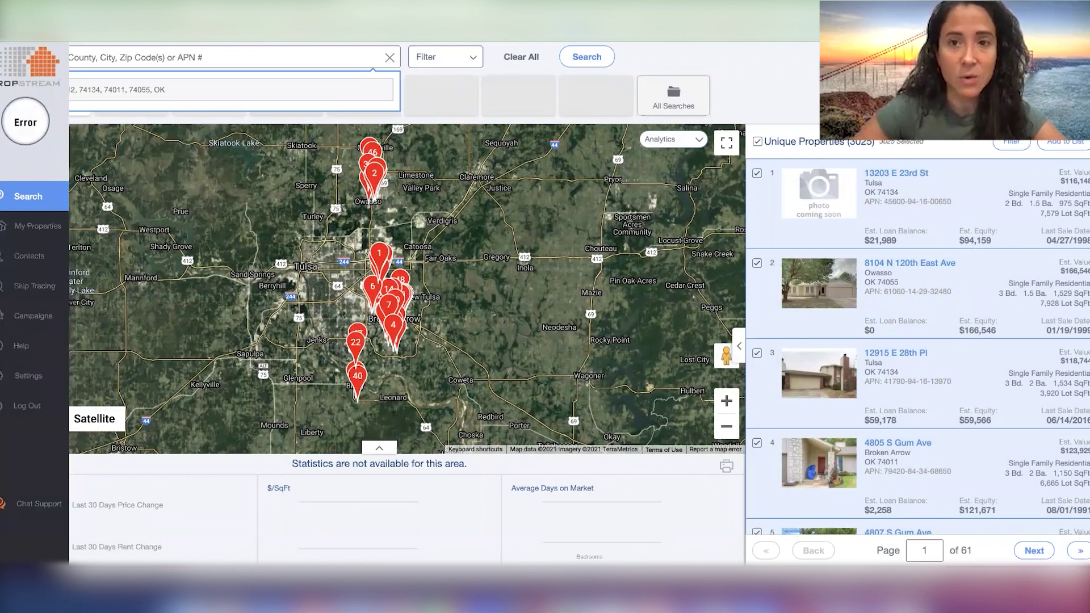
key(super+Tab)
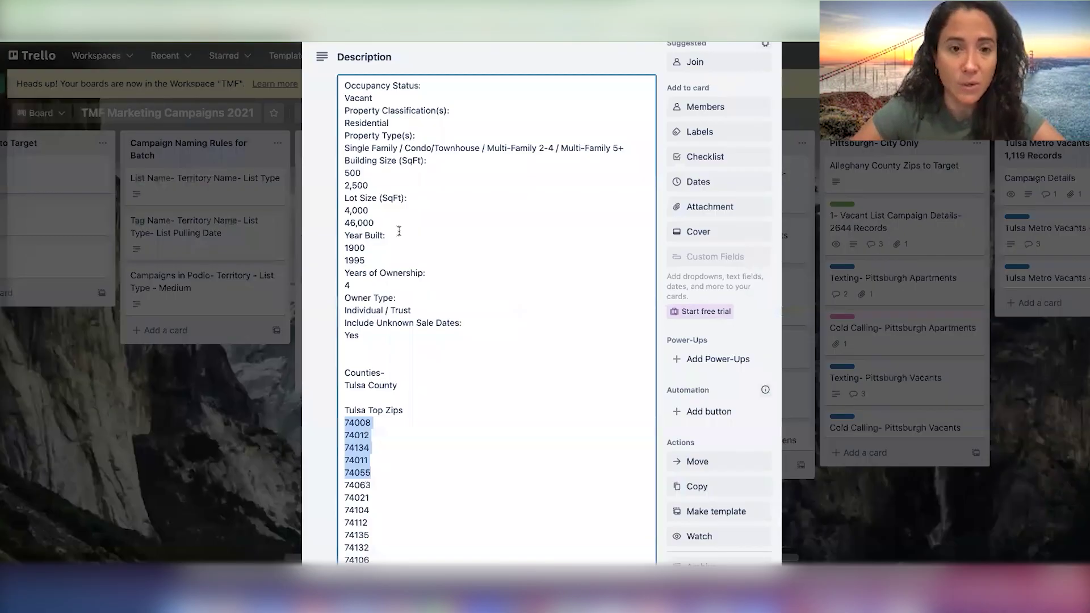
scroll(388, 413, down, 3)
drag(346, 304, 368, 348)
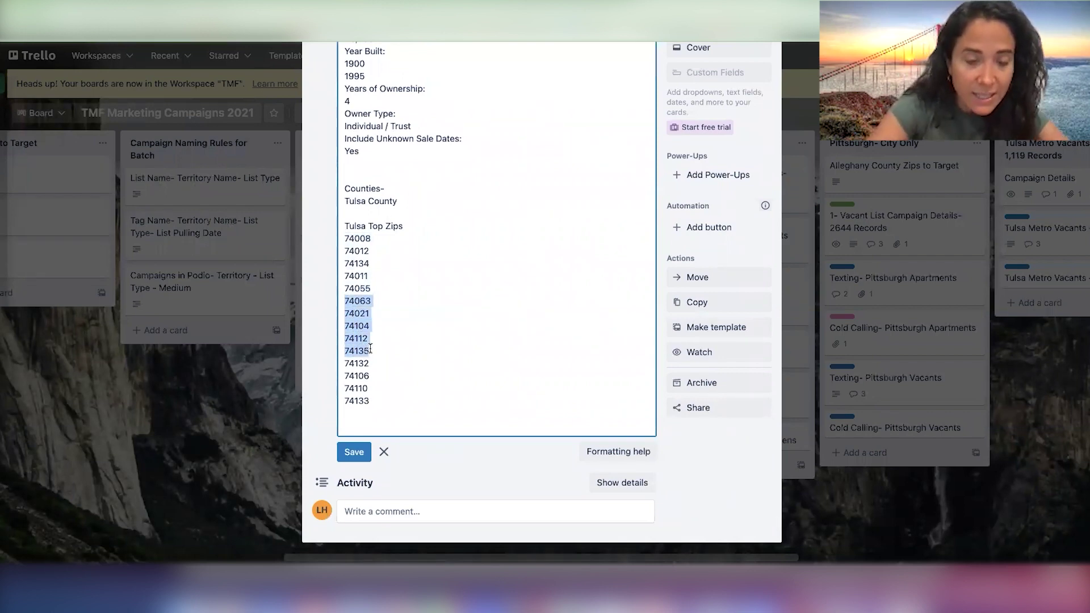
key(super+Tab)
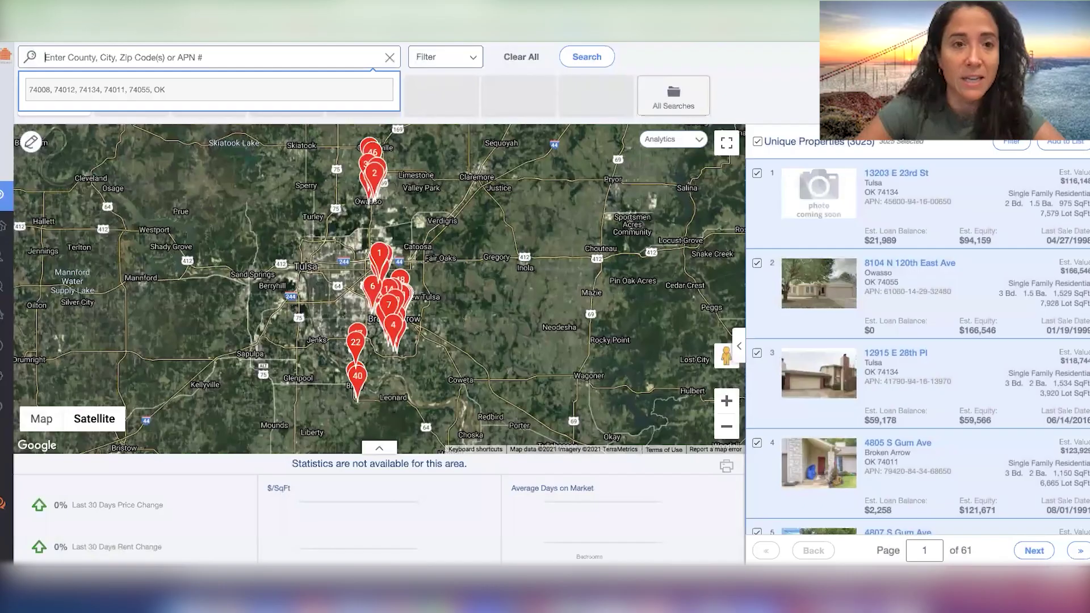
text(74063, 74021, 74104, 74112, 74135)
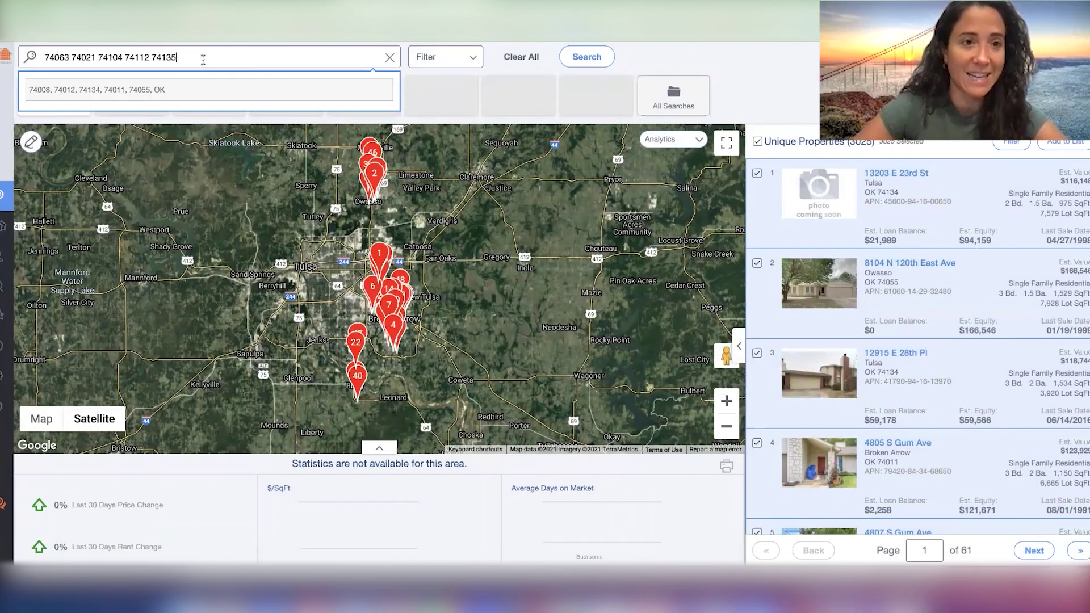
click(139, 93)
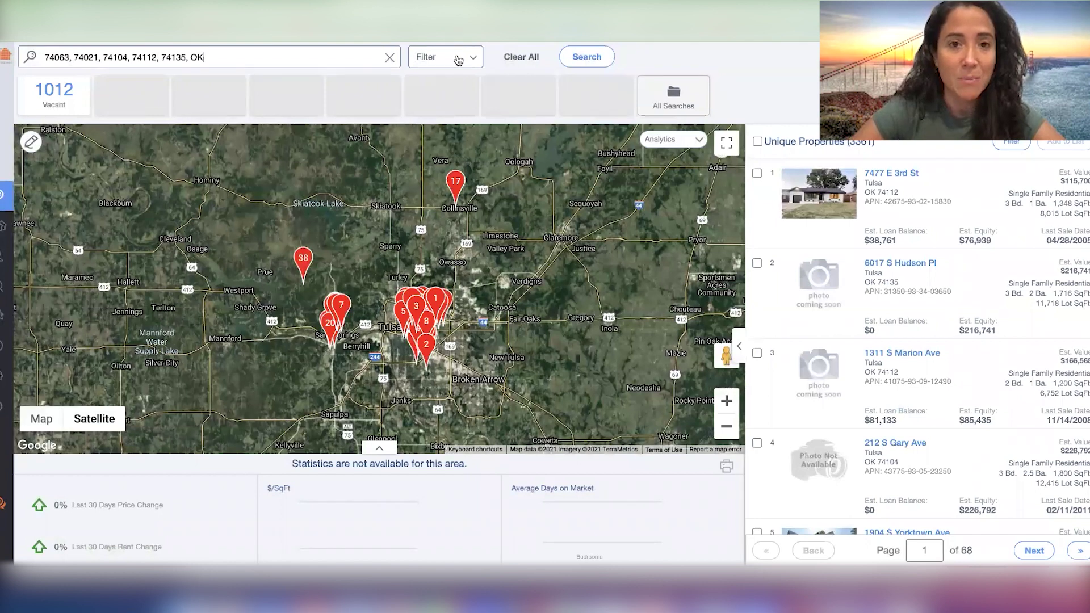
Check the filter criteria for the new zip codes and select all properties in the results.
click(458, 60)
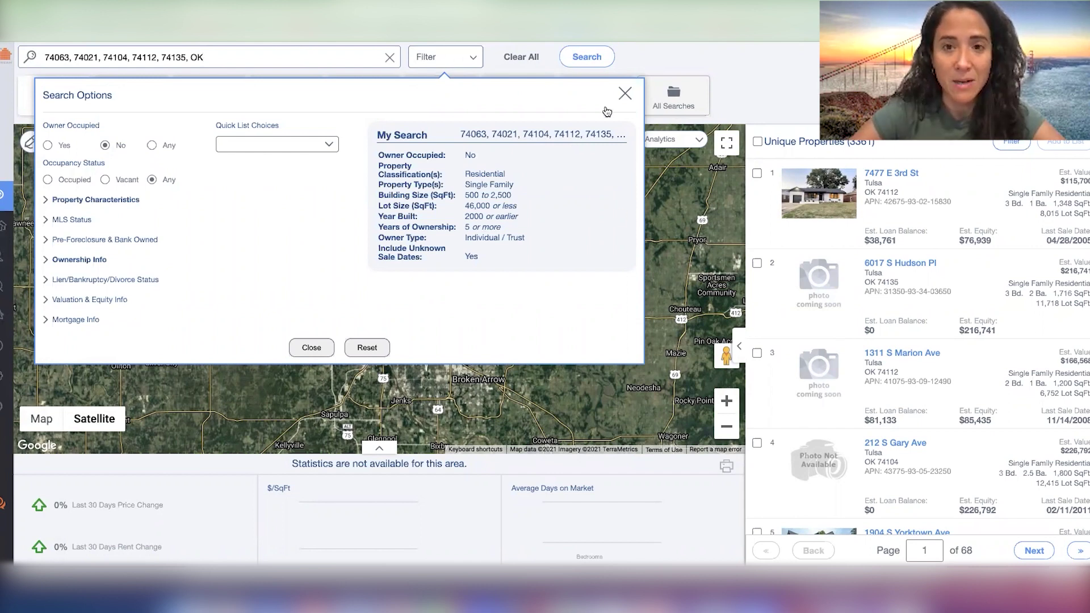
click(625, 94)
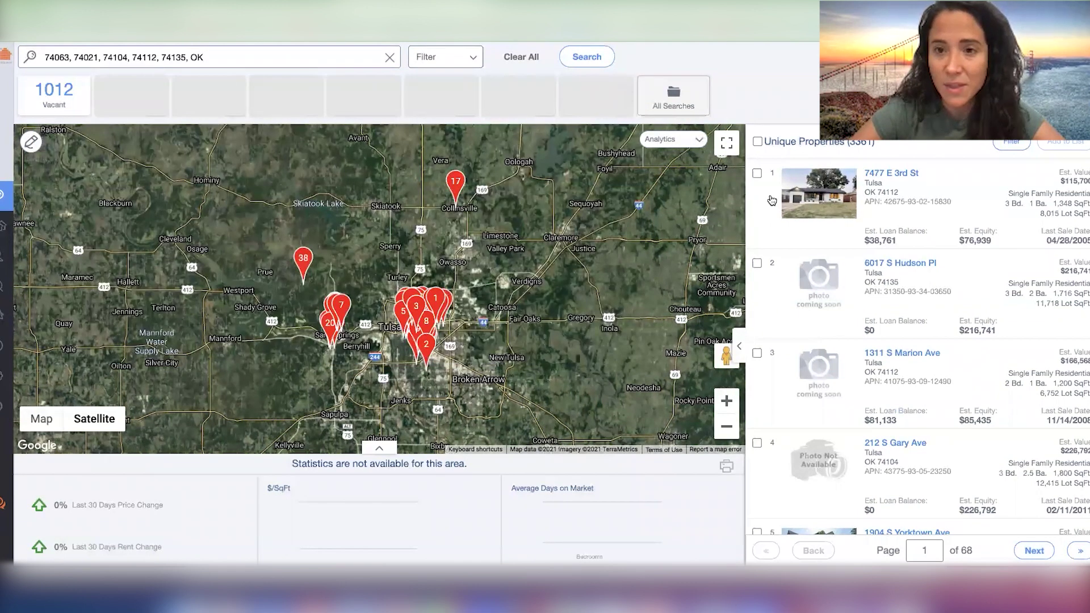
click(757, 141)
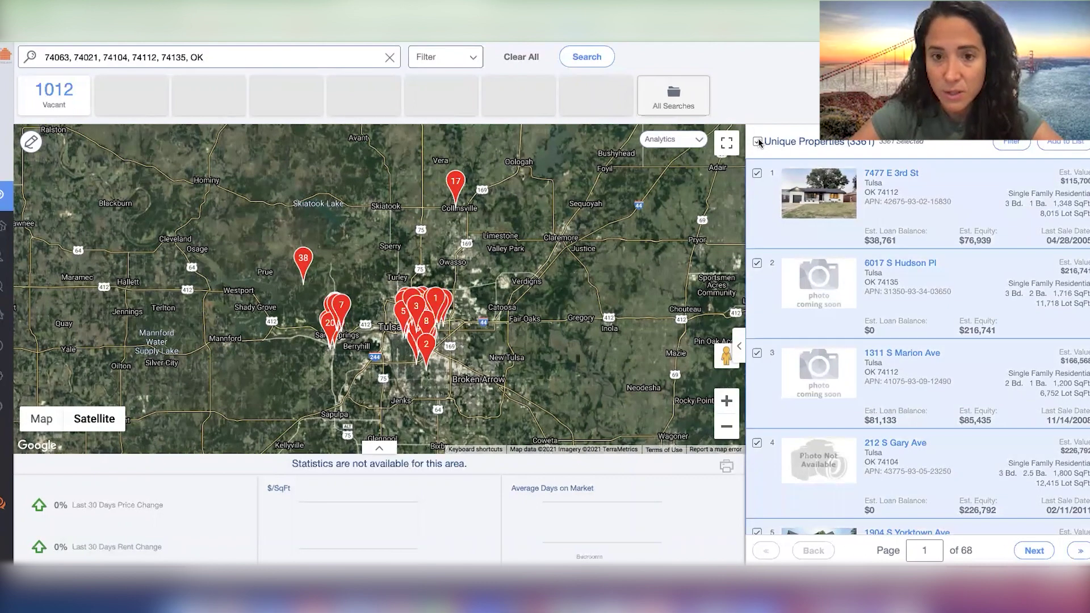
Review the search filter criteria and add the selected properties to the existing marketing list "ABSENTEES- TULSA METRO BY ZIPS 10-20-21".
click(471, 55)
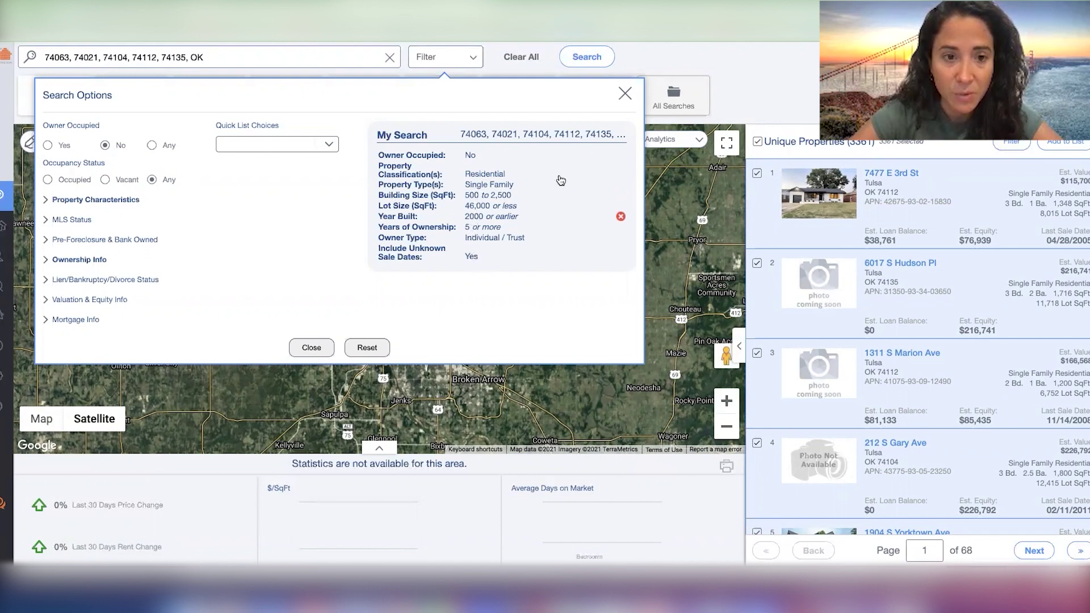
click(625, 93)
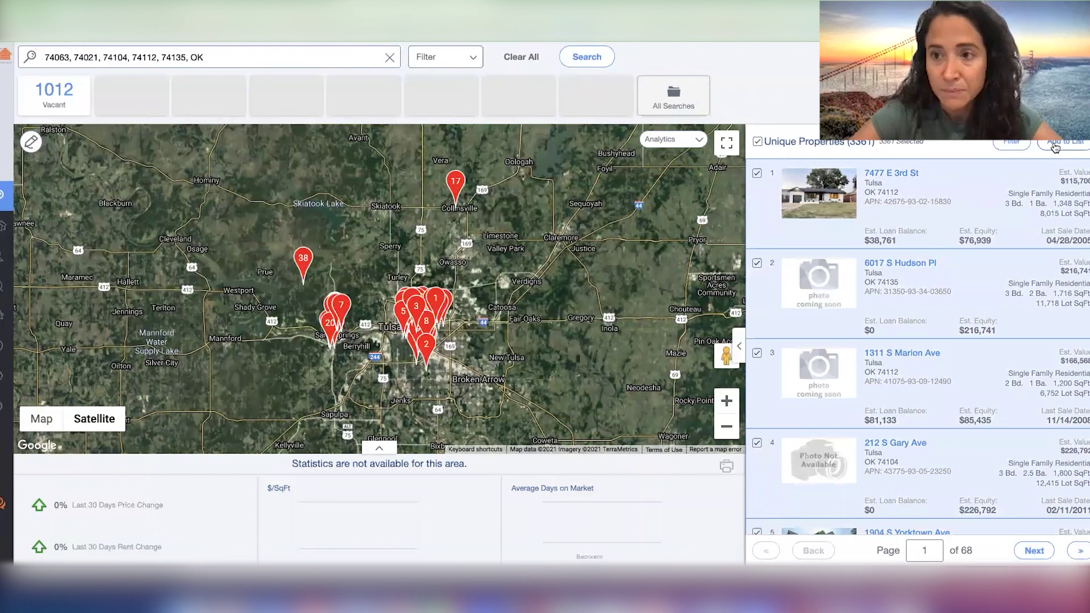
click(1052, 143)
click(513, 319)
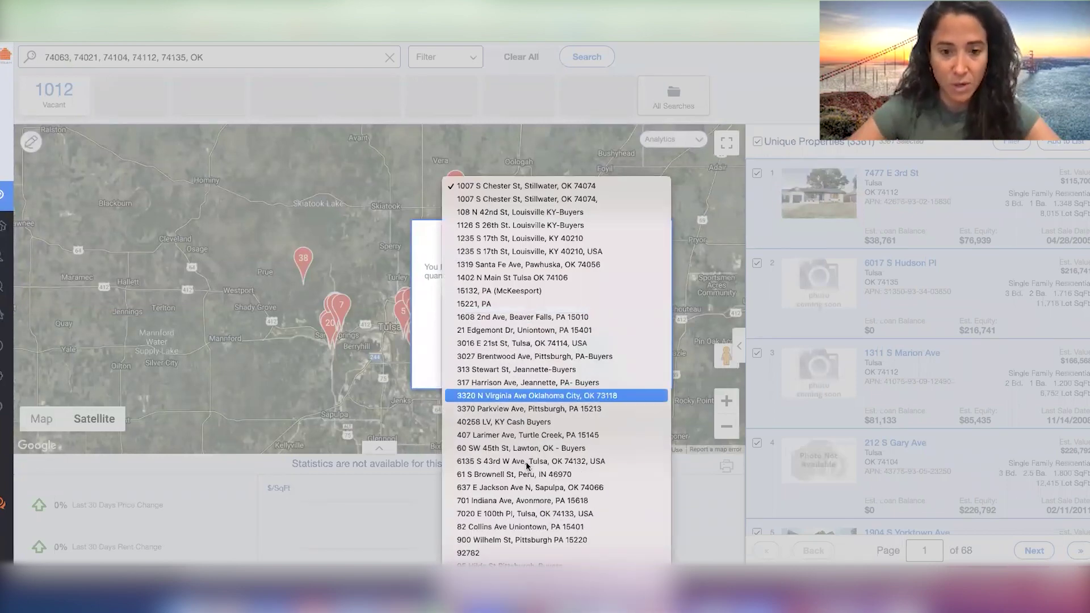
scroll(528, 494, down, 5)
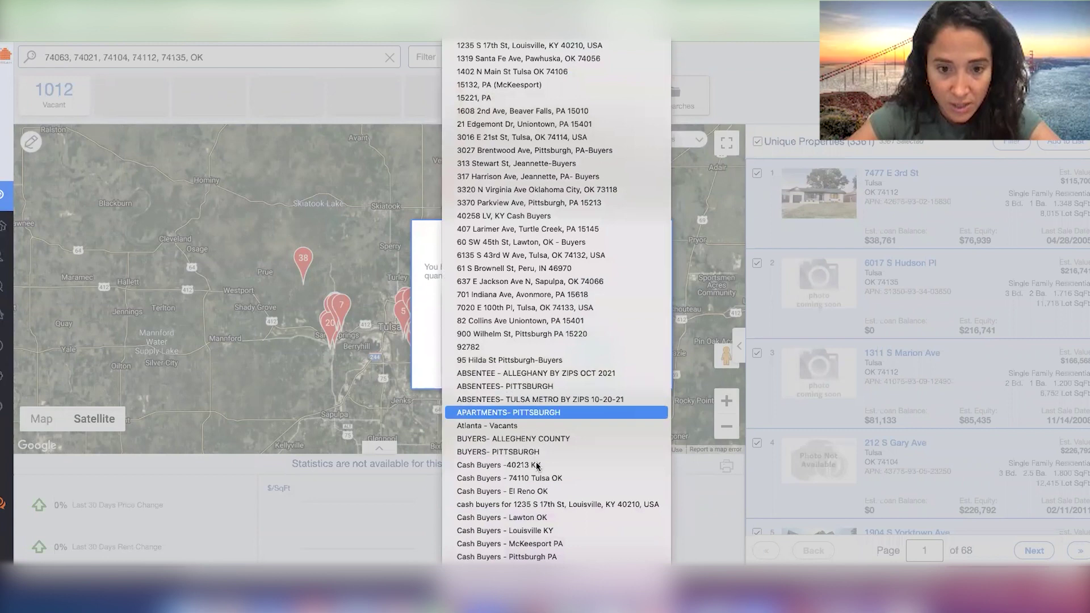
click(536, 400)
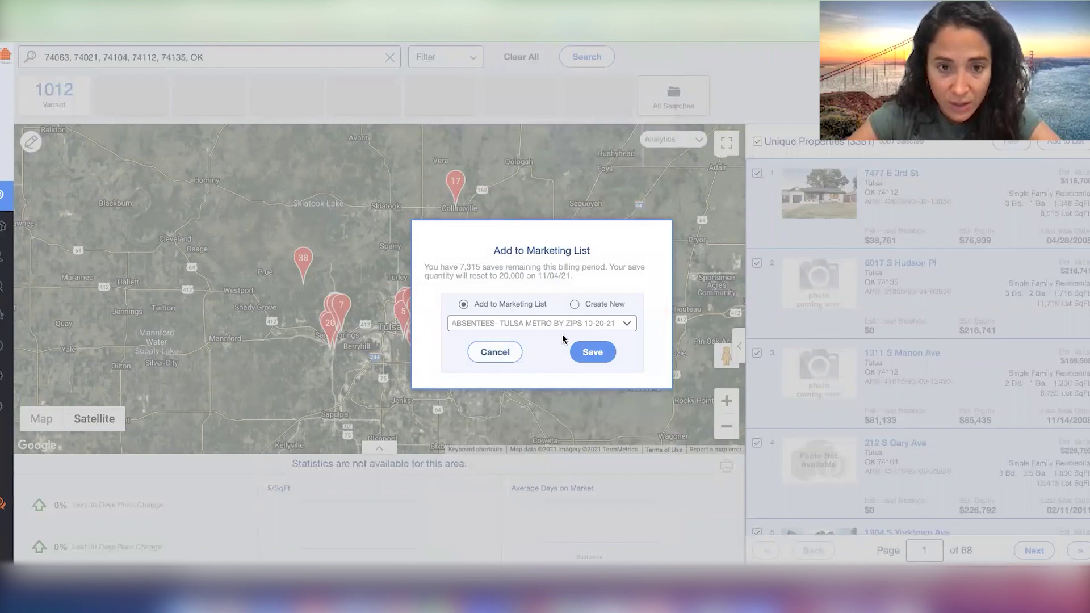
click(589, 352)
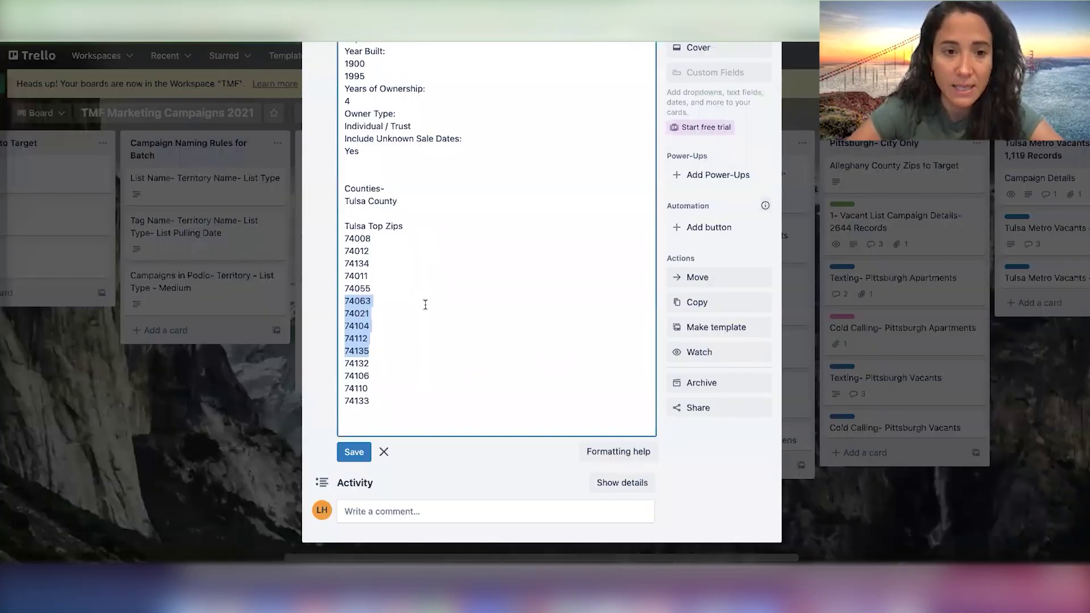
Replace the searched zip codes with the last four from the Trello card (74132, 74106, 74110, 74133) in OK and run the search.
scroll(414, 320, down, 1)
drag(346, 336, 379, 371)
key(ctrl+c)
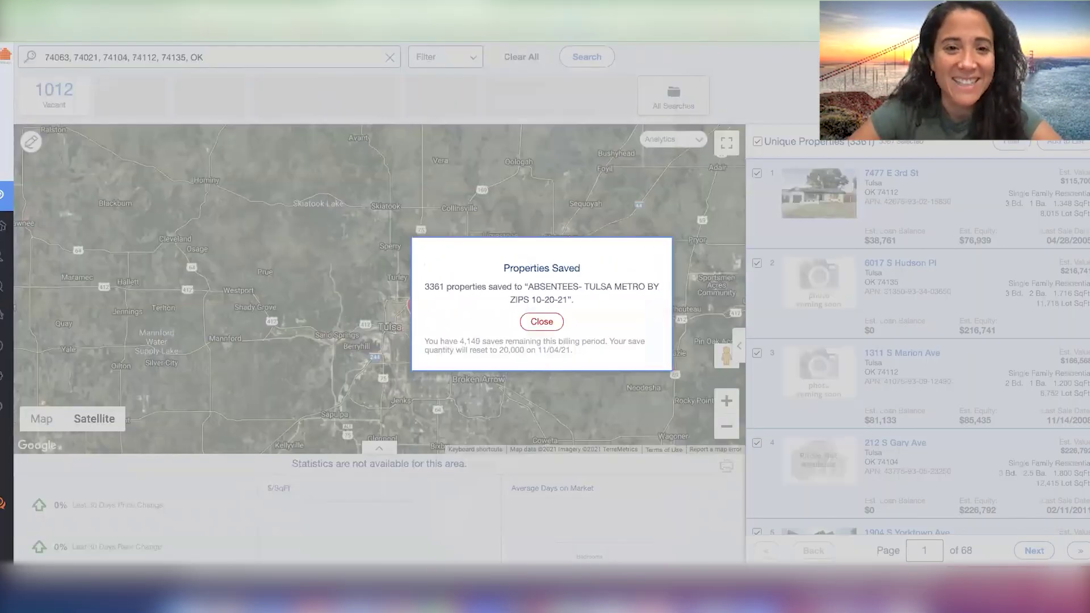
click(542, 322)
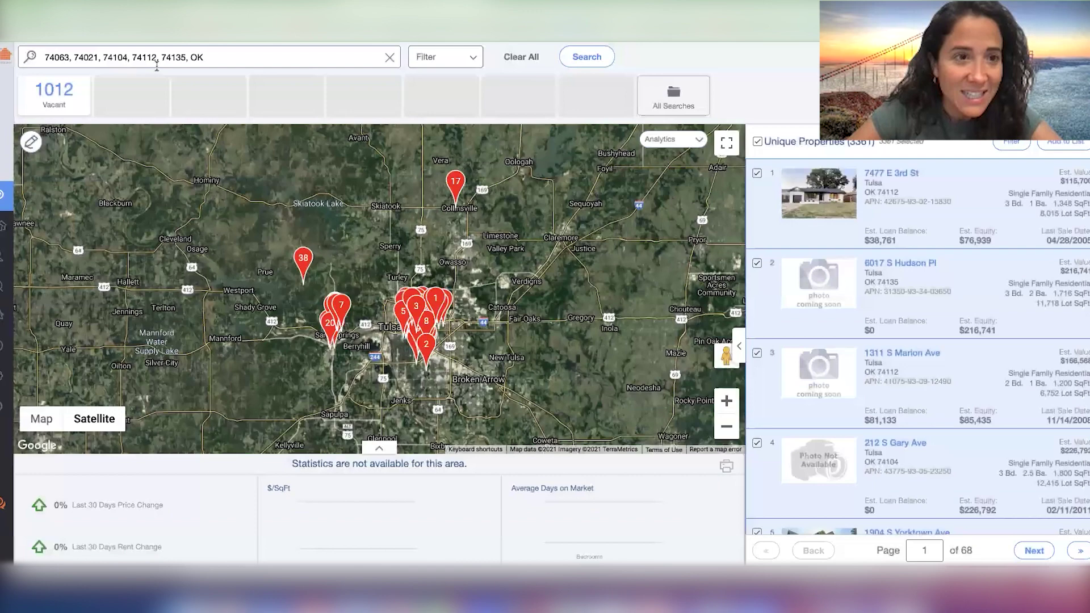
drag(189, 56, 41, 55)
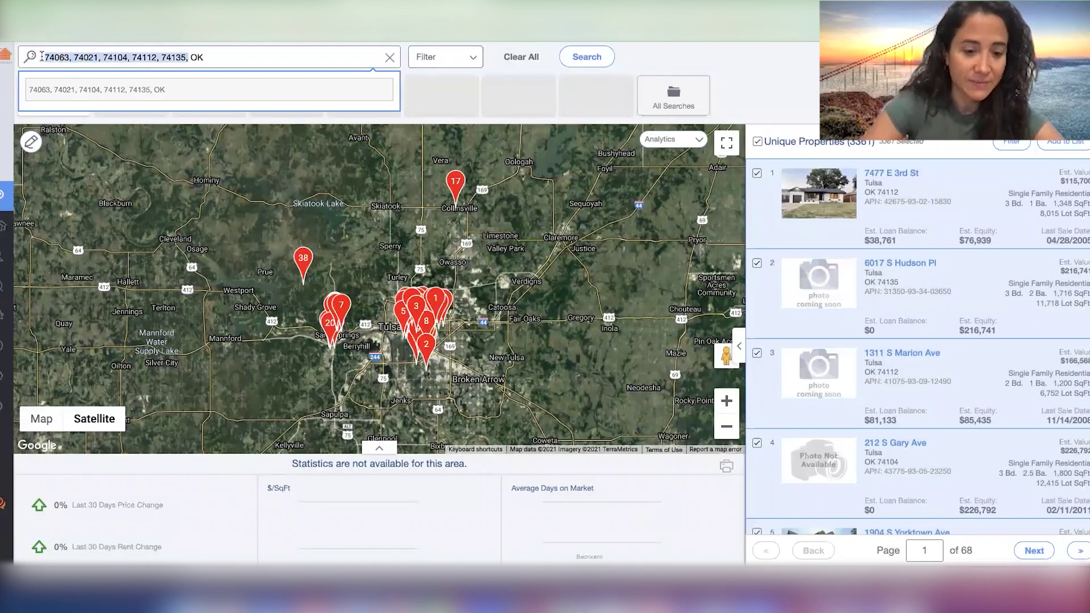
key(ctrl+v)
text(,)
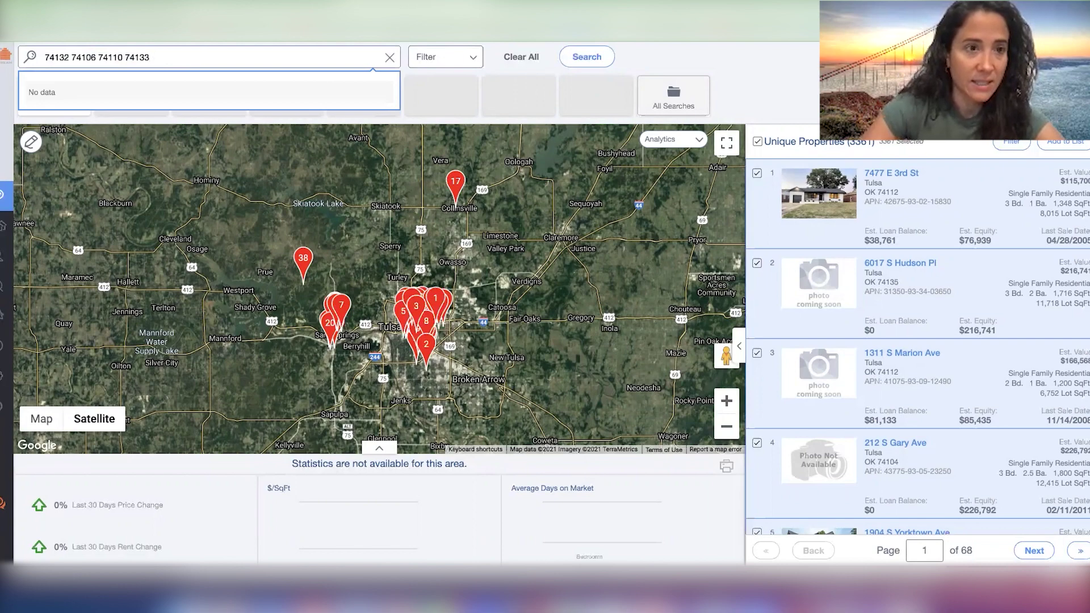
click(121, 94)
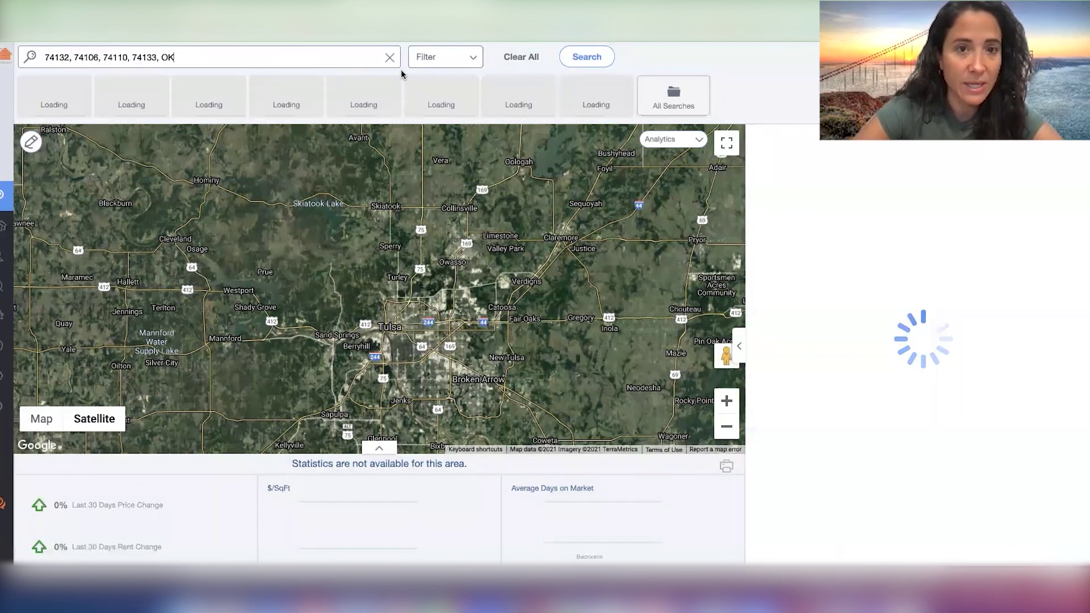
Check the filter options for the new search and select all properties in the results.
click(430, 59)
click(431, 55)
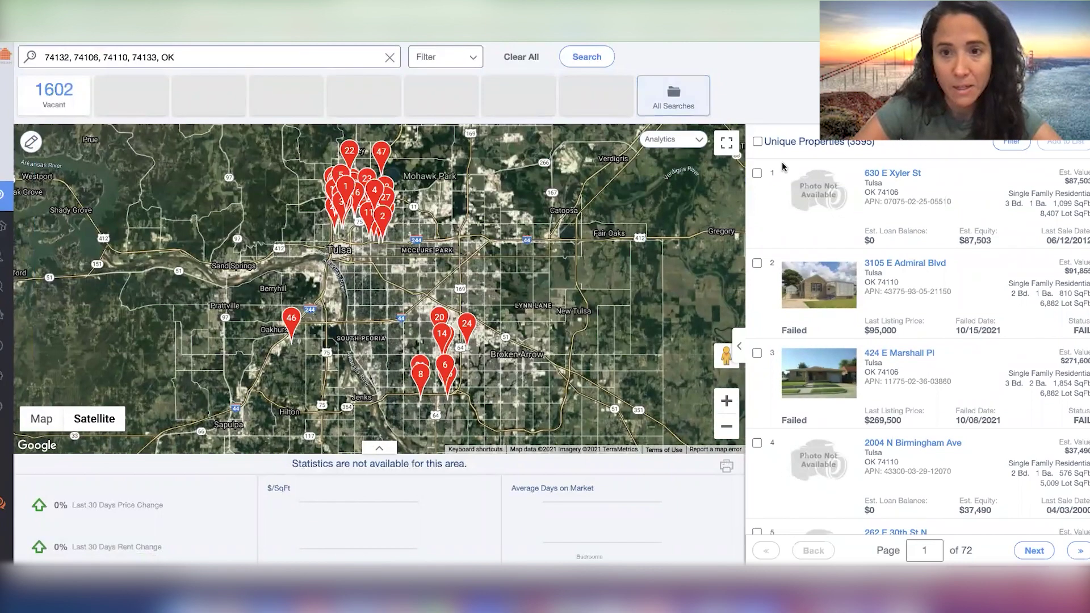
click(757, 141)
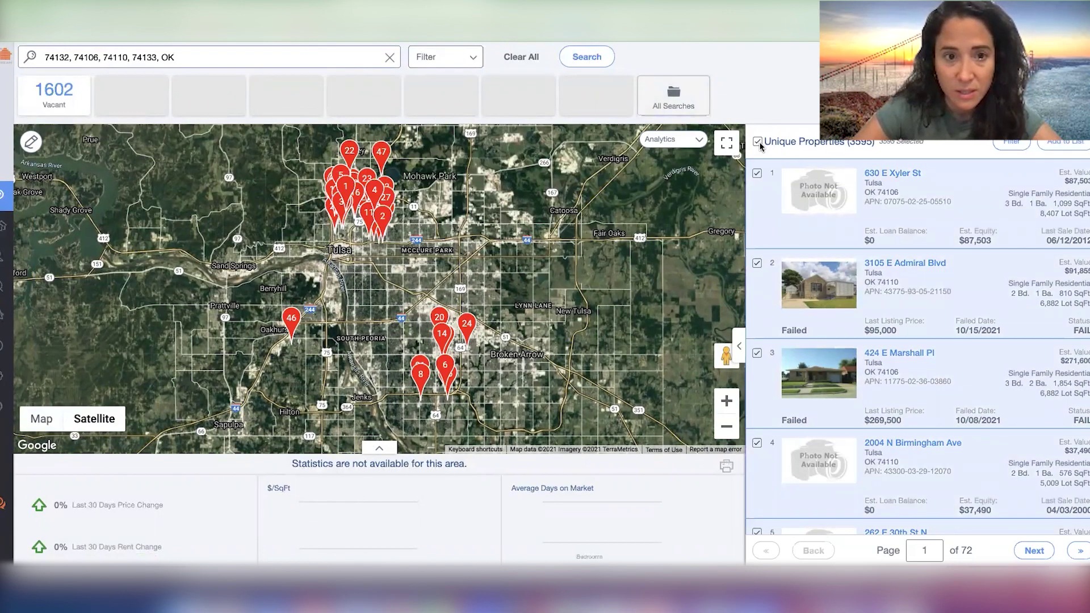
Inspect the details of property 4 on the map and examine how the results are spread across the Tulsa area.
click(371, 198)
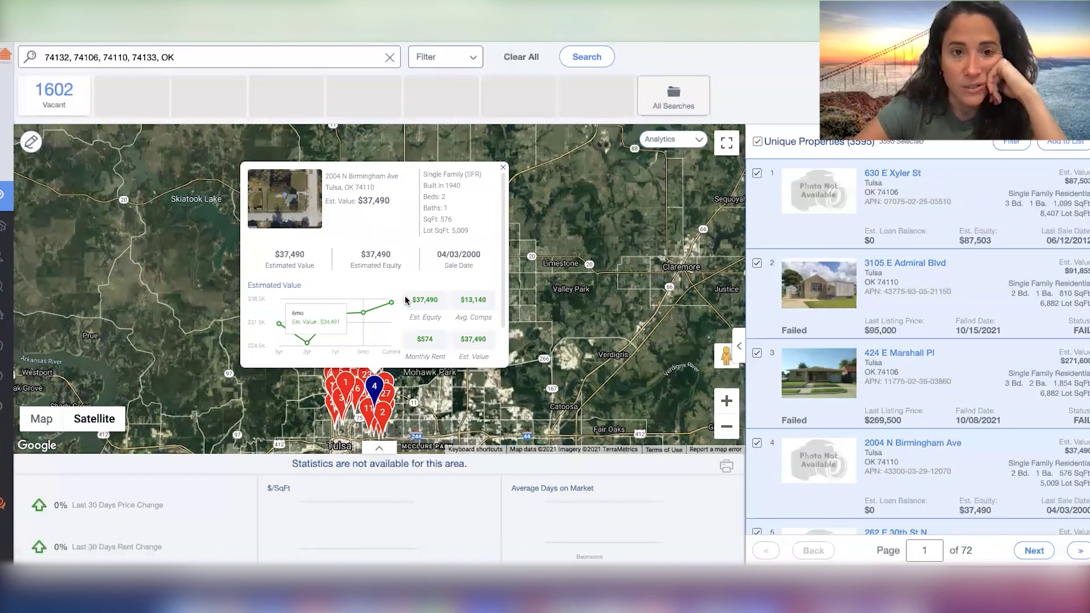
click(503, 167)
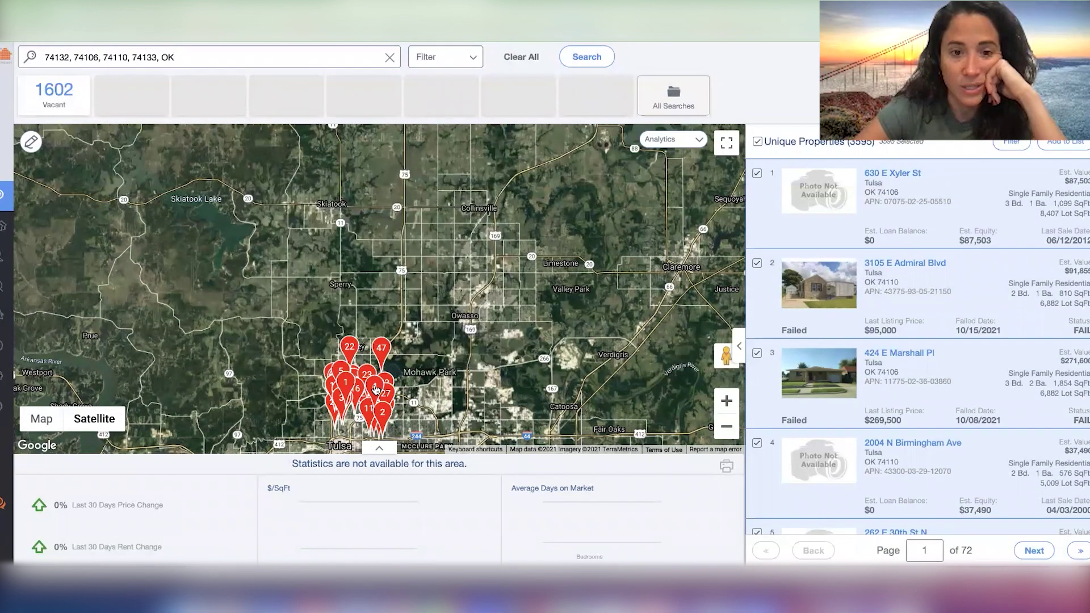
drag(471, 257, 526, 50)
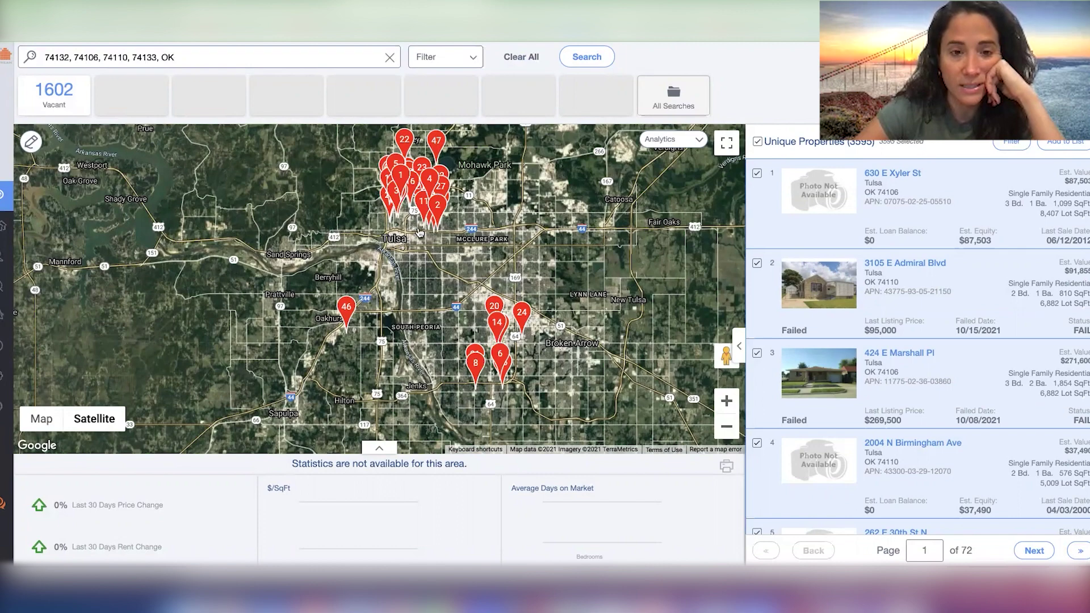
drag(459, 361, 460, 431)
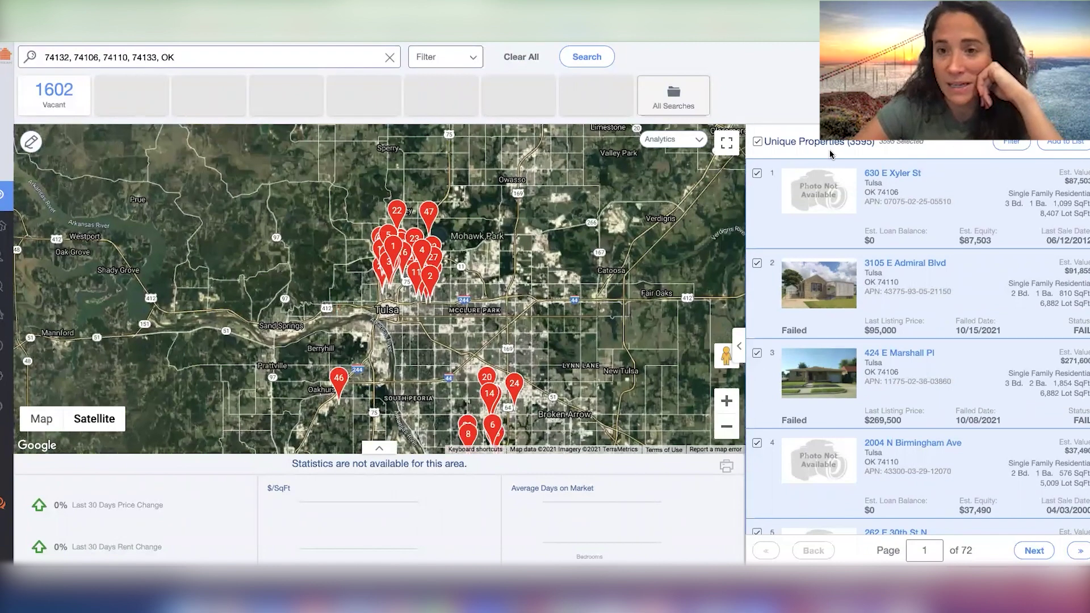
Save the selected properties from the last four zip codes to the existing marketing list "ABSENTEES- TULSA METRO BY ZIPS 10-20-21".
click(1053, 143)
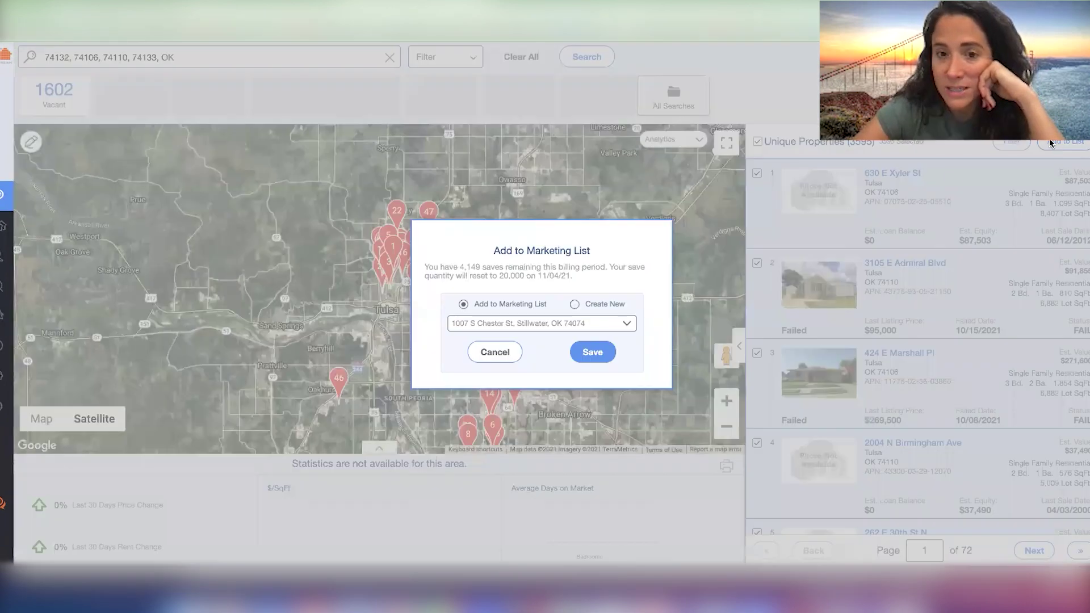
click(481, 321)
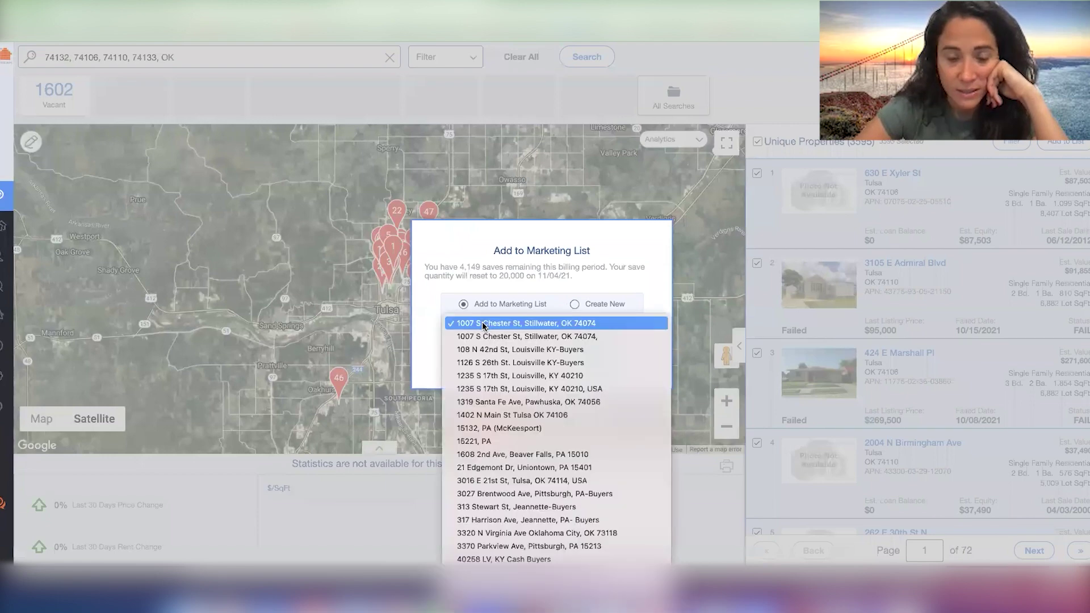
scroll(482, 321, down, 10)
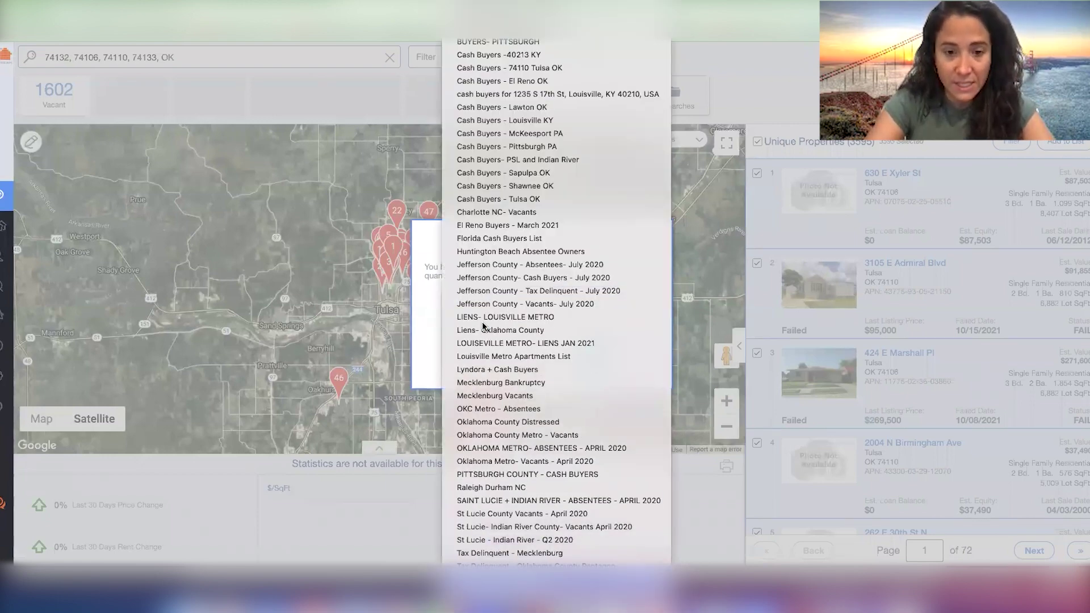
scroll(482, 321, up, 1)
scroll(522, 108, up, 5)
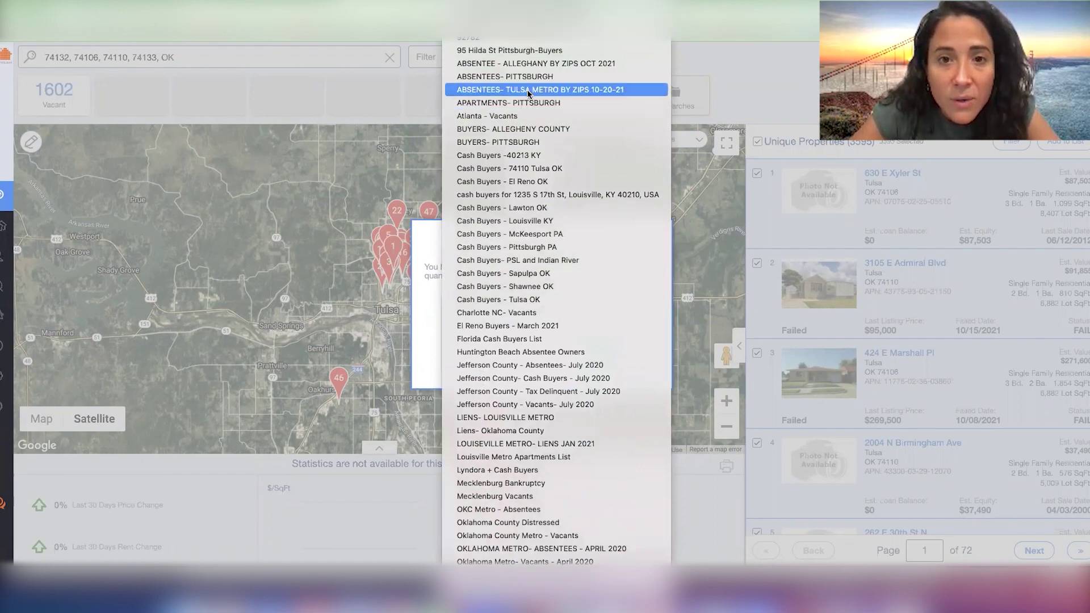
click(527, 91)
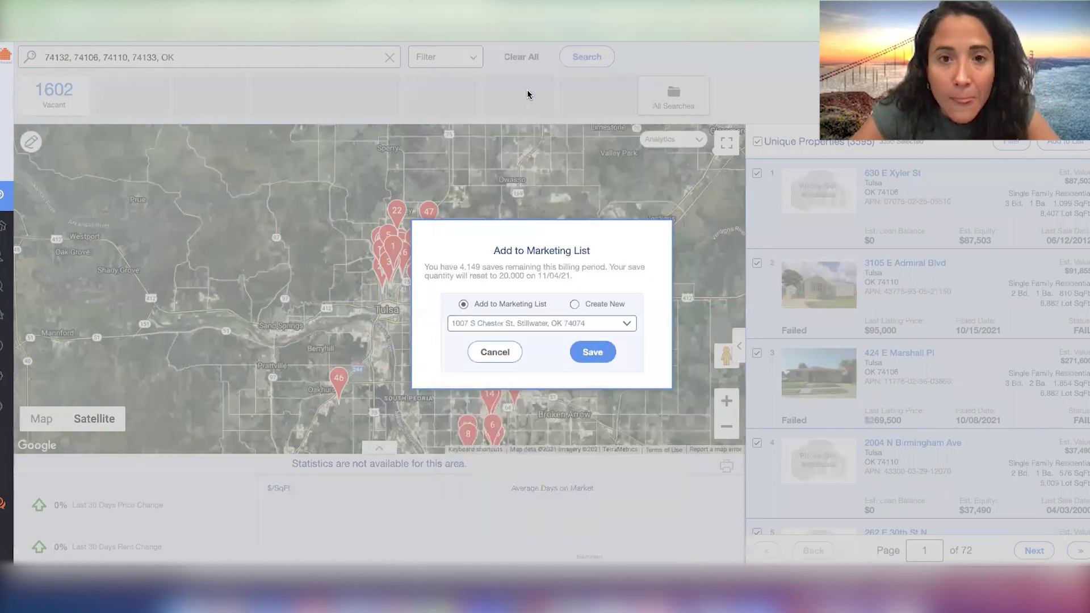
click(591, 351)
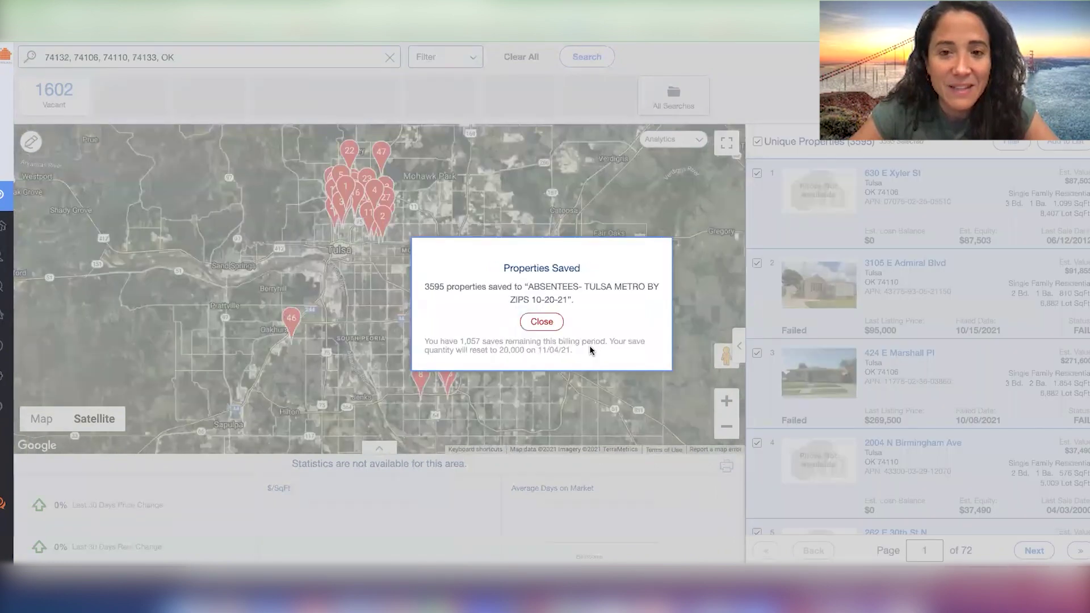
click(542, 322)
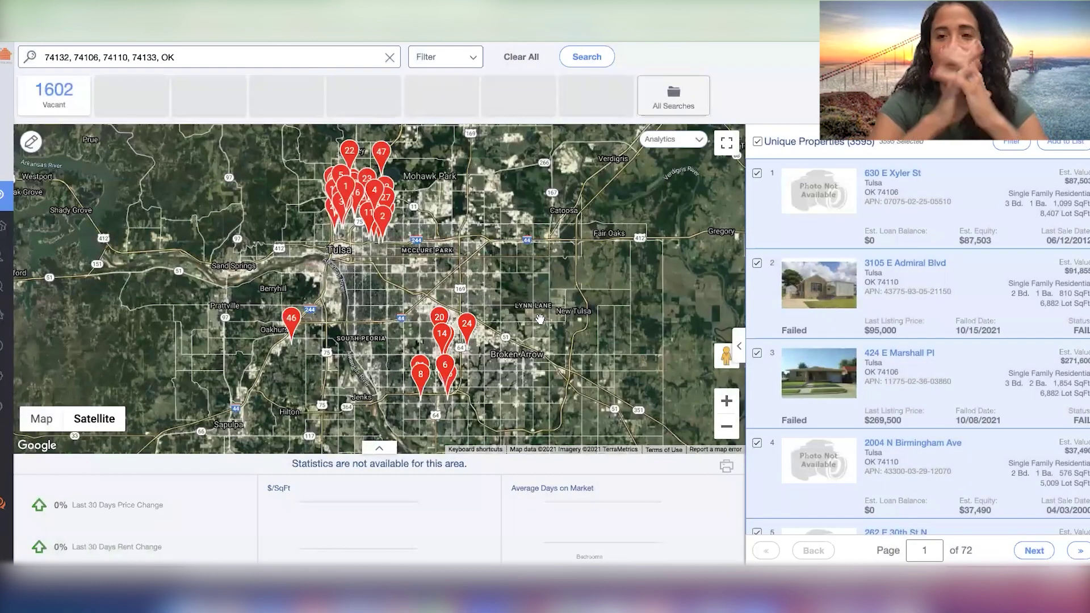